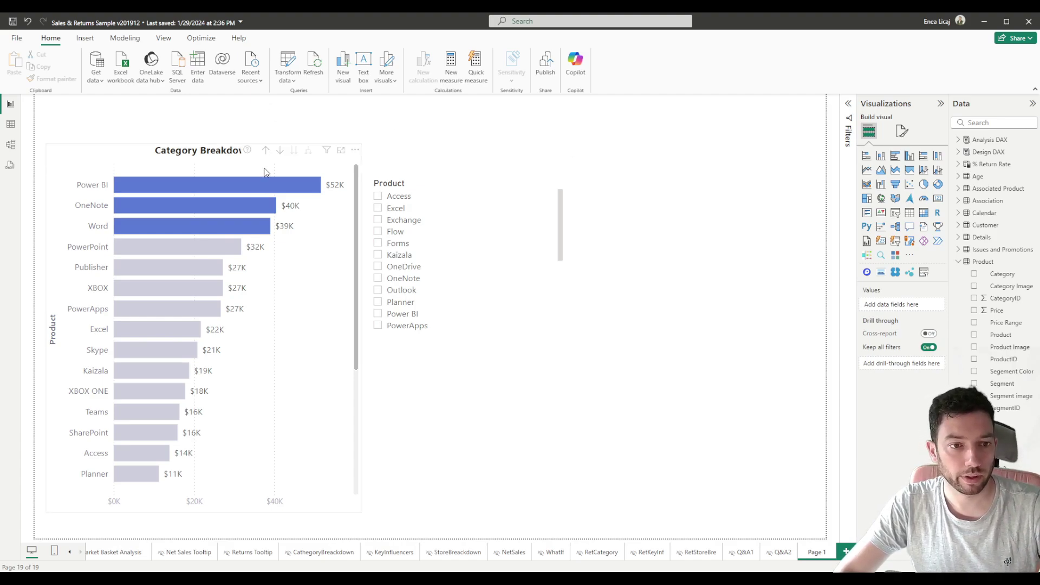
- Select the Category Breakdown chart and scroll through its fields
click(267, 172)
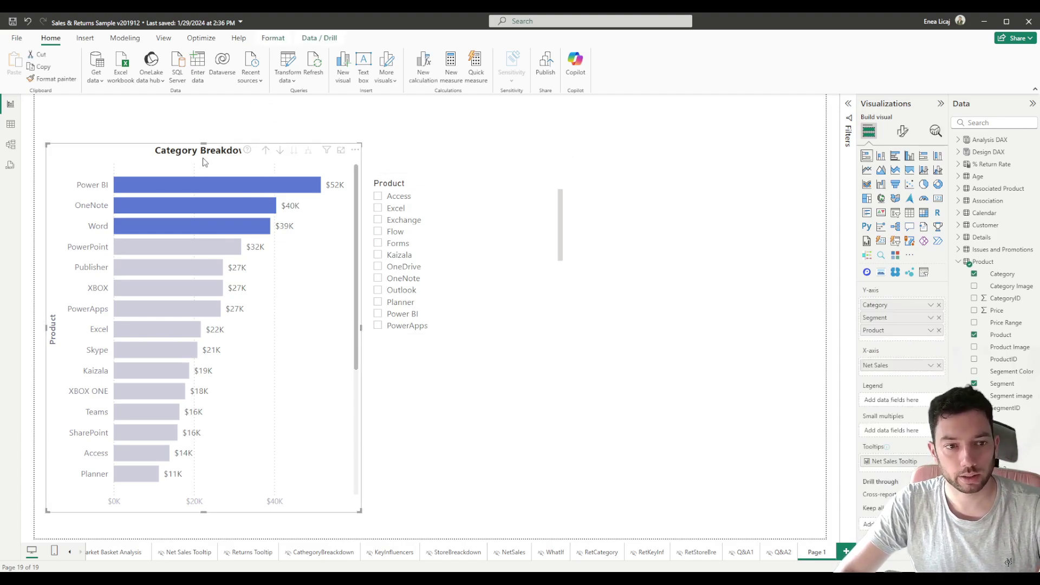
mouse_move(249, 181)
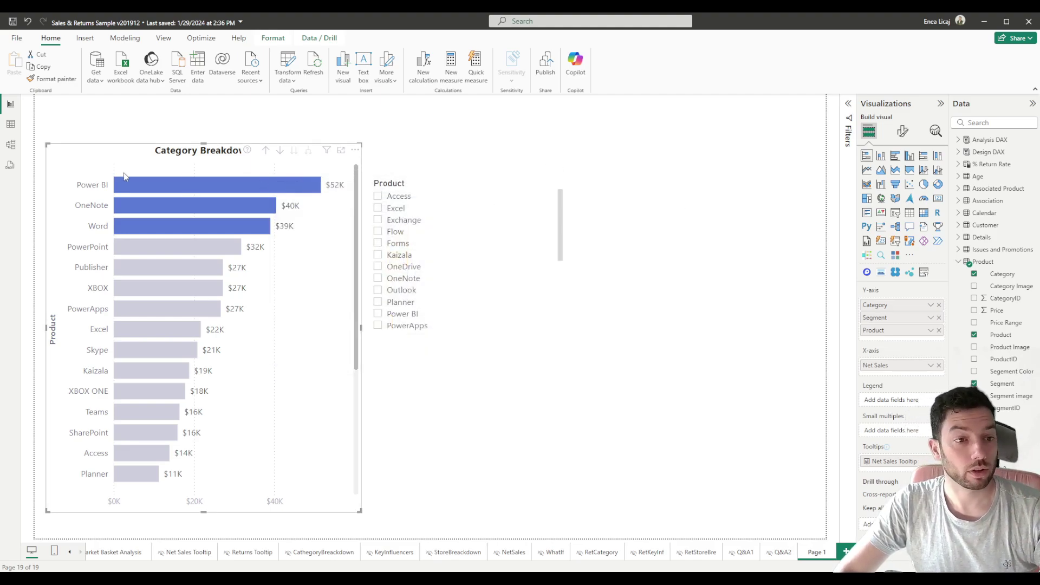
scroll(98, 217, down, 1)
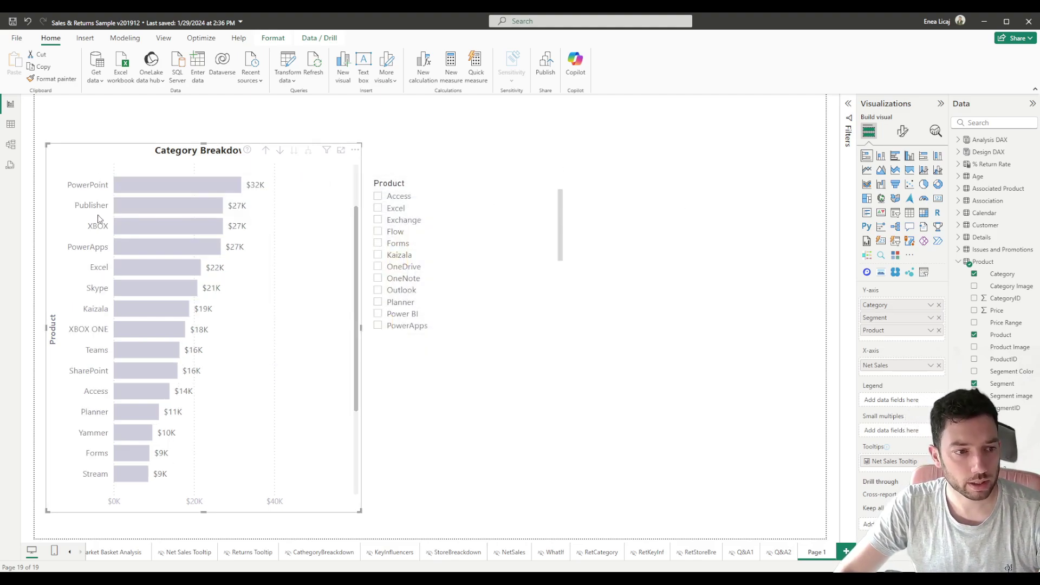
scroll(98, 219, down, 2)
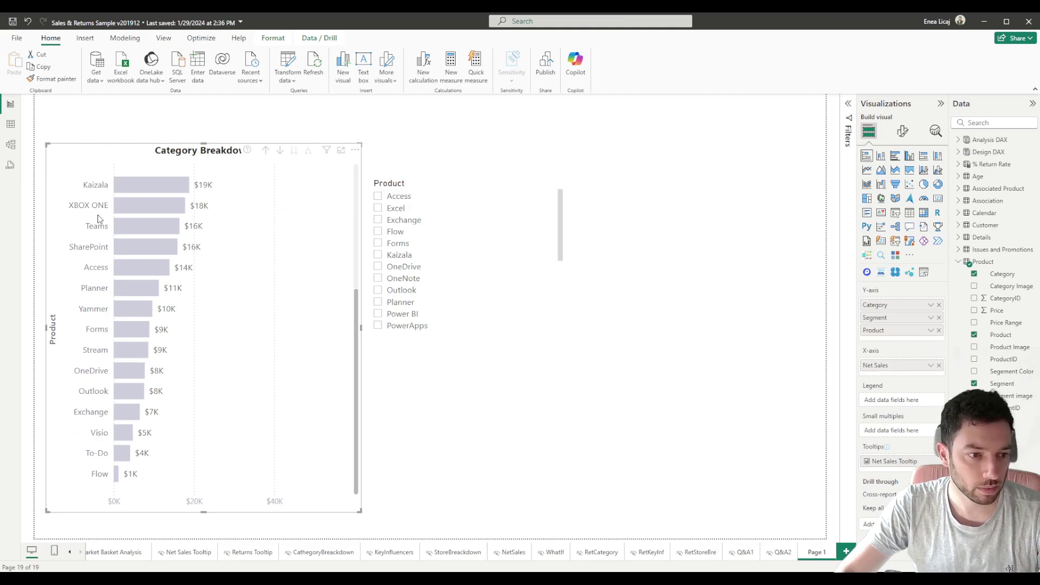
scroll(98, 219, up, 3)
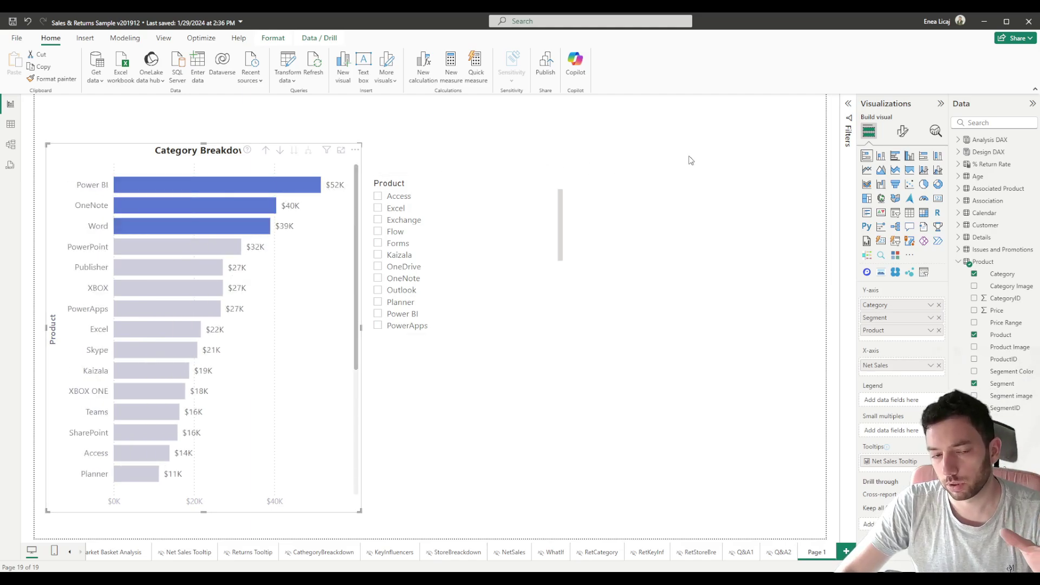
- Move the Product slicer up level with the chart's top, then check both visuals' fields
drag(479, 177, 494, 145)
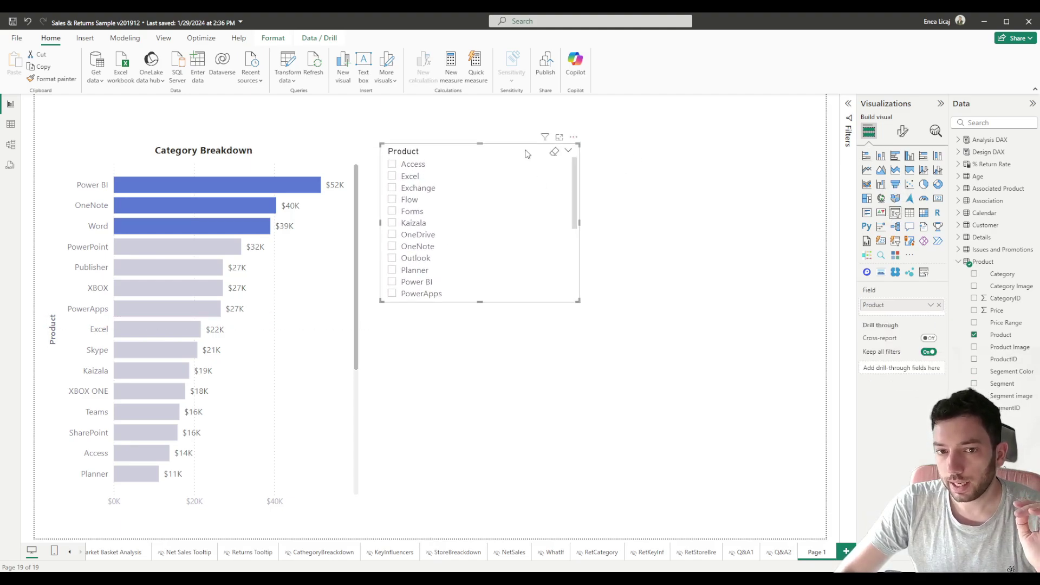
click(158, 157)
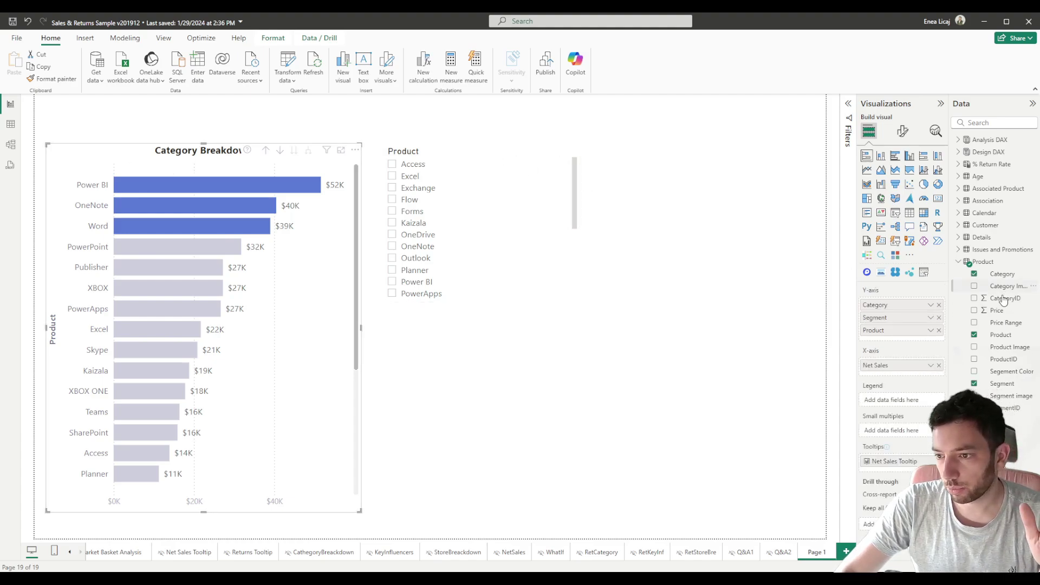
click(529, 157)
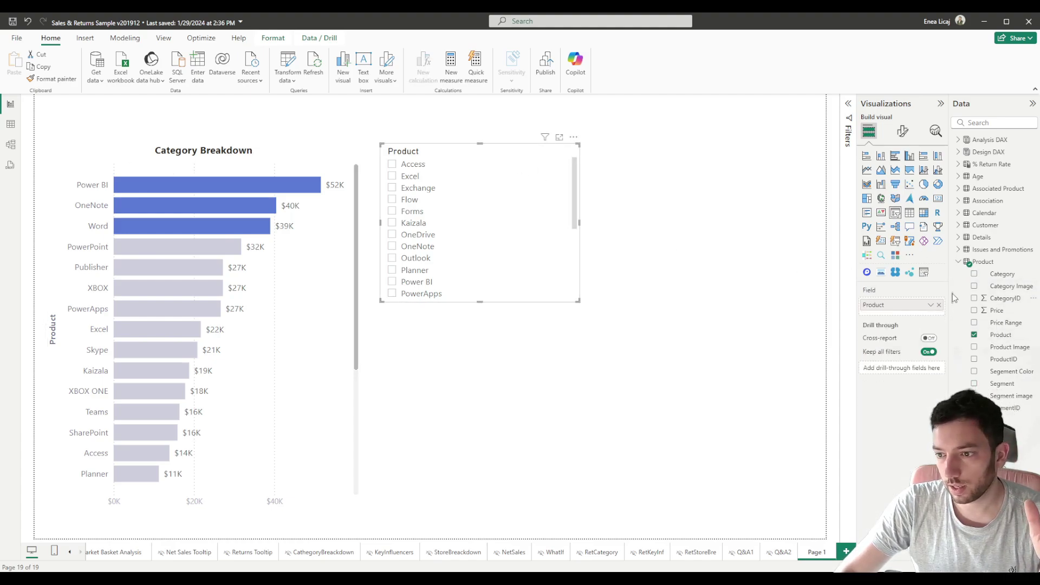
click(995, 335)
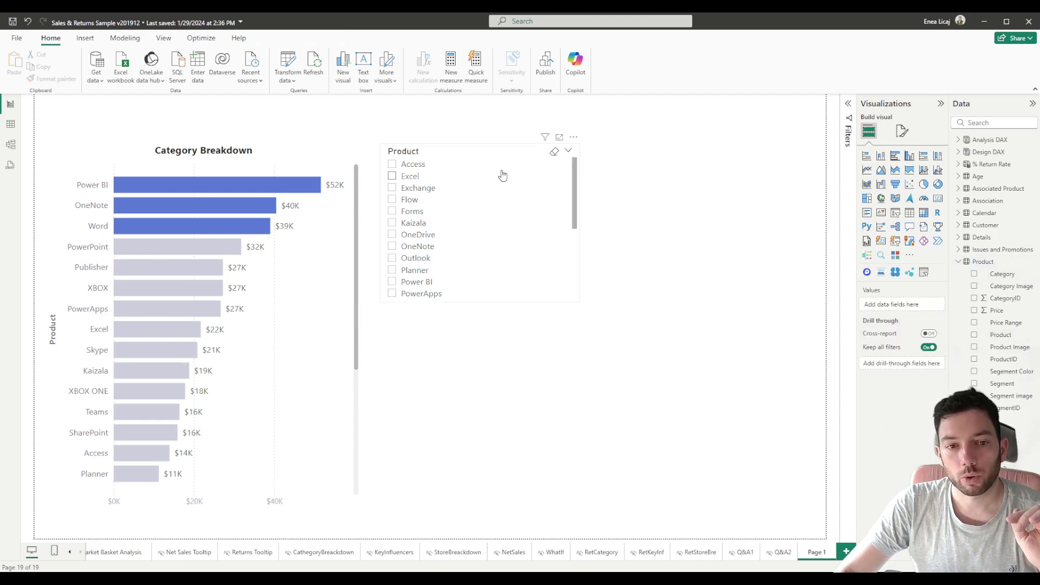
- Filter Category Breakdown to Access, Excel, then Exchange alone, ending back on Access only
click(393, 165)
click(393, 177)
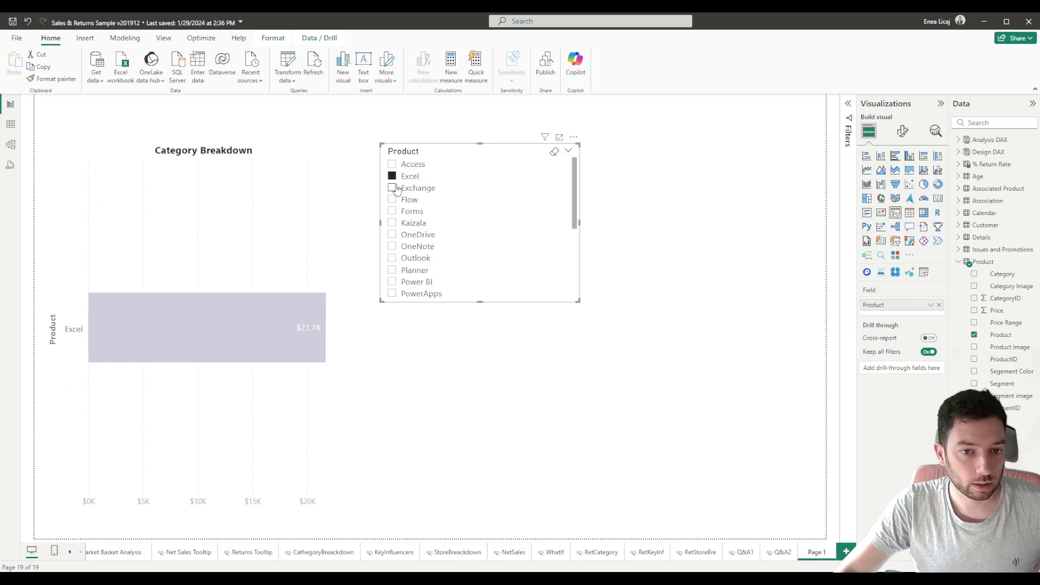
click(395, 188)
click(393, 164)
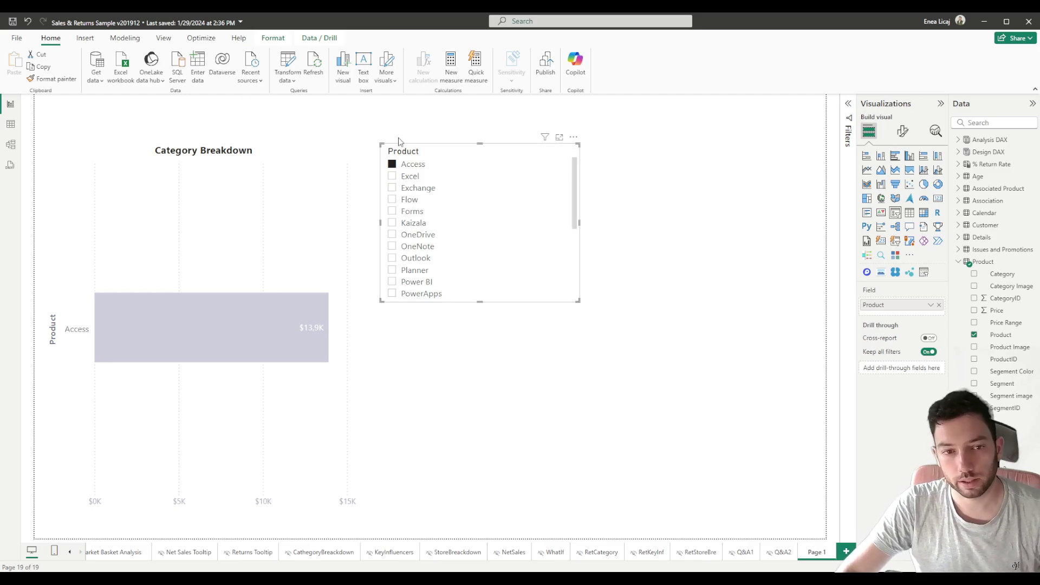
- Add Excel, Exchange and Flow to the selection, clear all selections, and nudge the slicer lower
ctrl+click(392, 177)
ctrl+click(392, 188)
ctrl+click(392, 200)
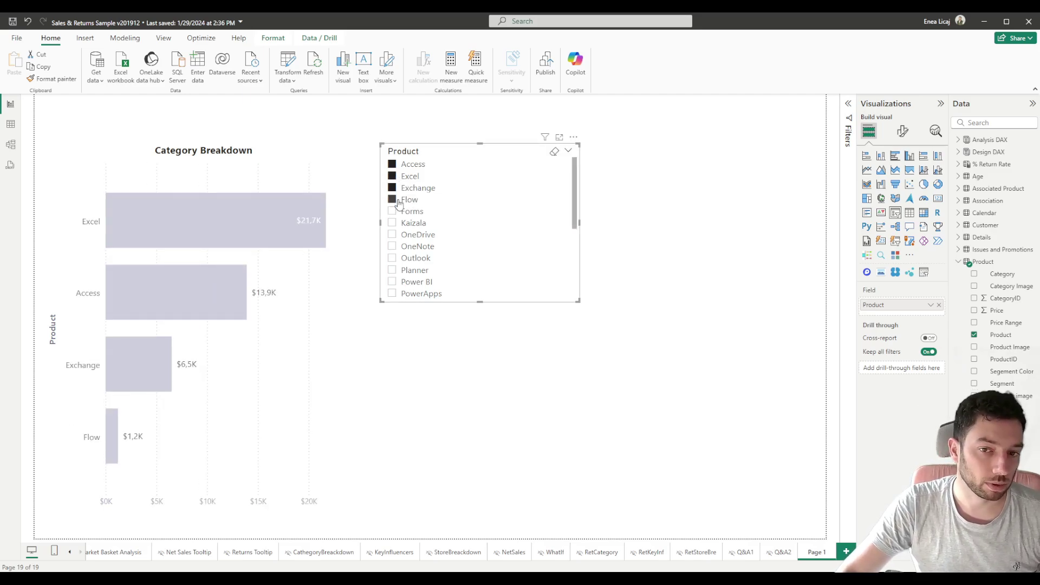
click(554, 153)
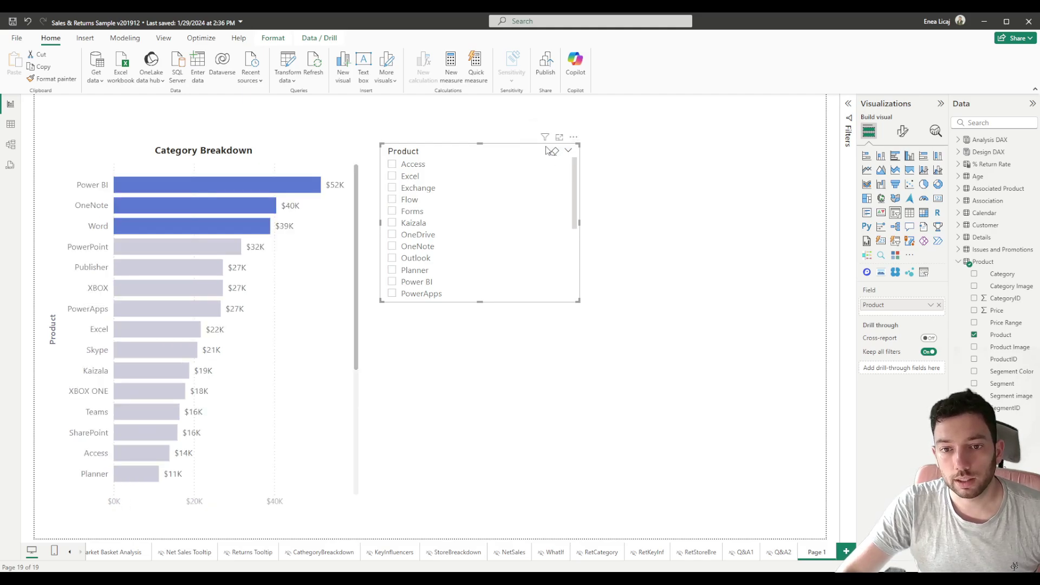
drag(538, 150, 536, 176)
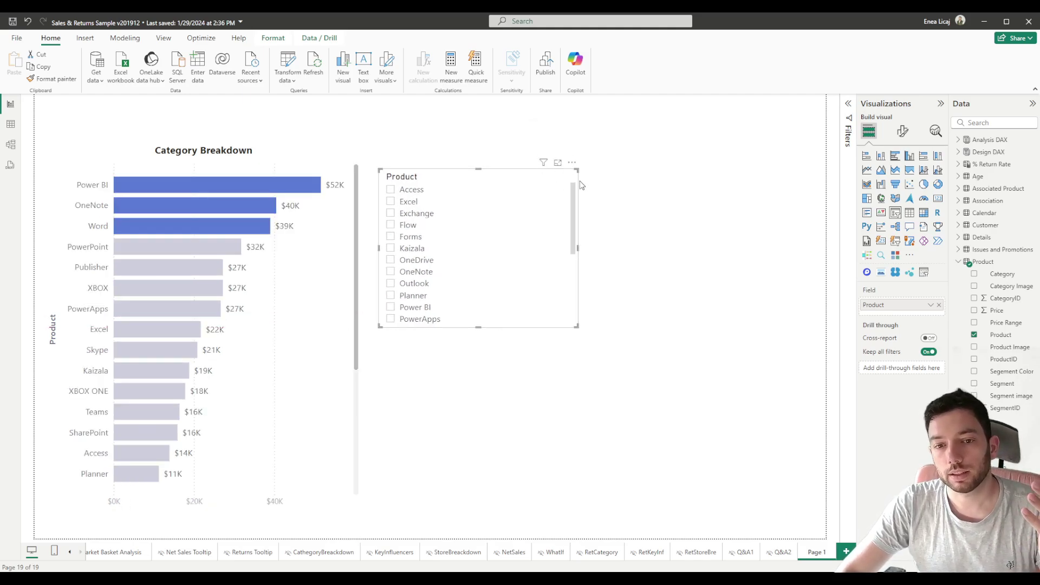
- Enable search in the Product slicer, search for 'Flow', then clear it
click(573, 163)
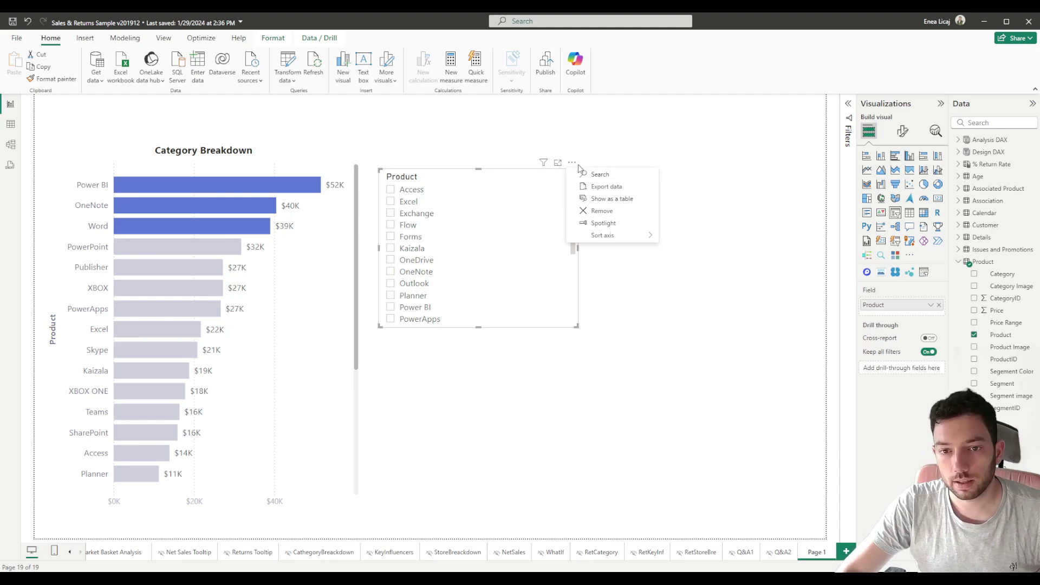
click(600, 175)
click(443, 186)
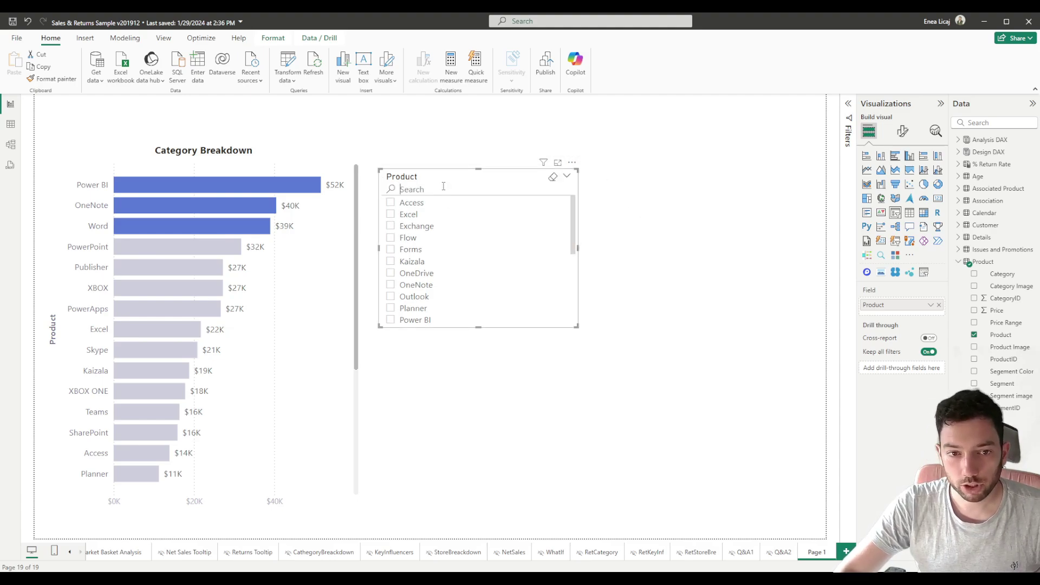
text(Flow)
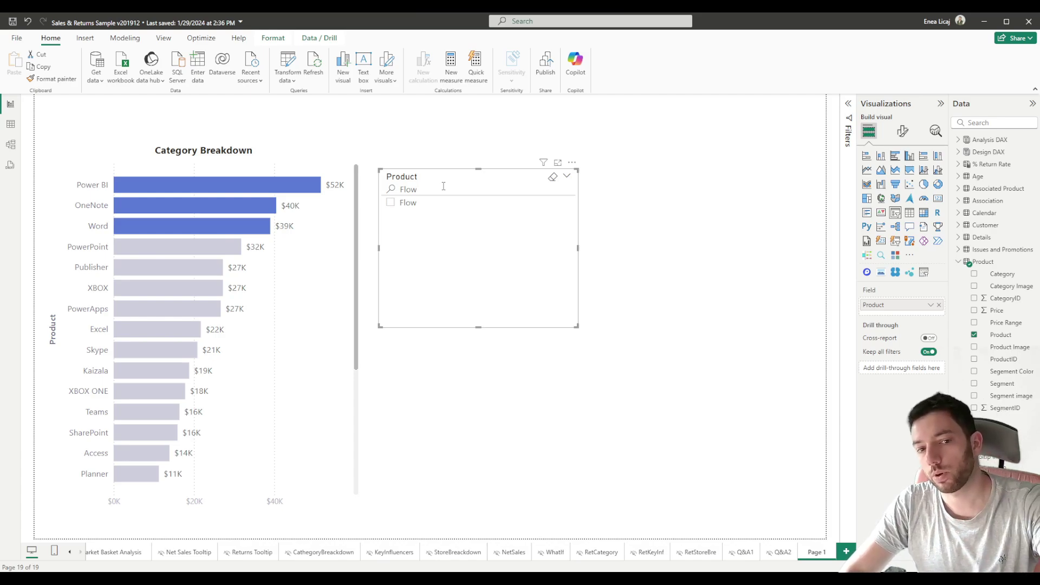
key(BackSpace)
key(BackSpace)
key(BackSpace)
key(BackSpace)
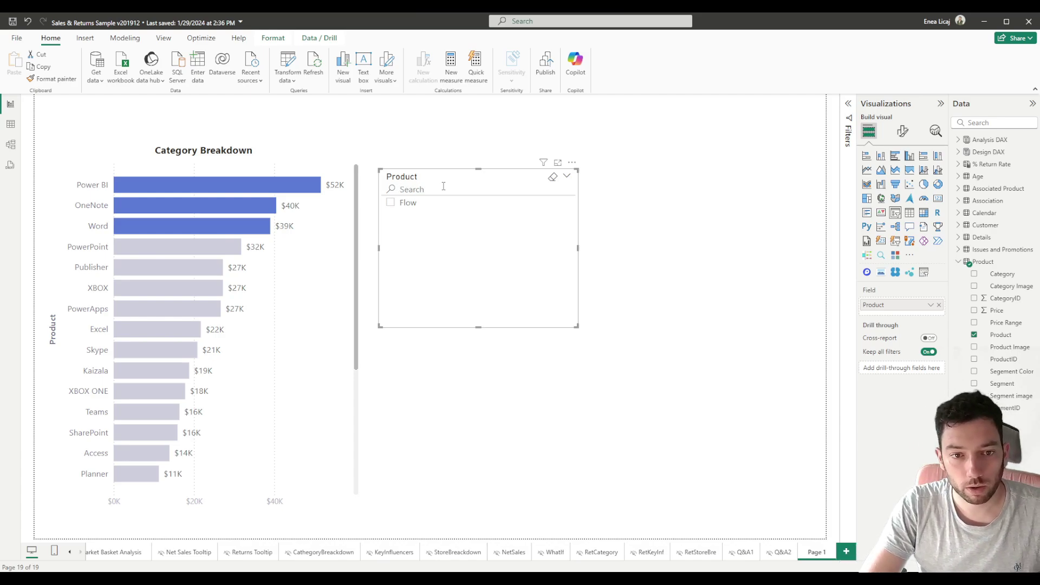
- Try searching 'Flow Power BI' and clear the search box again
text(Flow Pow)
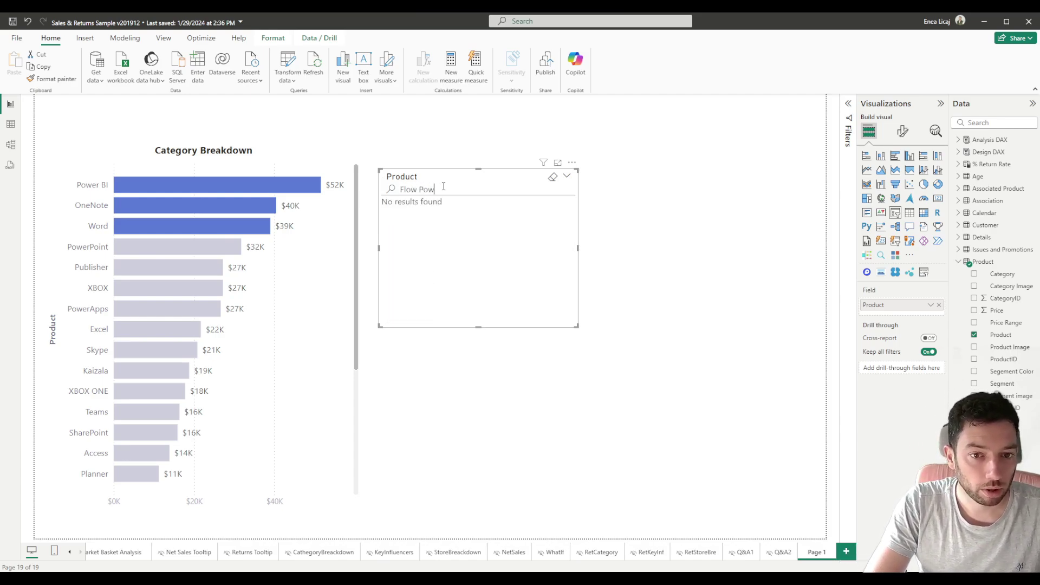
text(er BI)
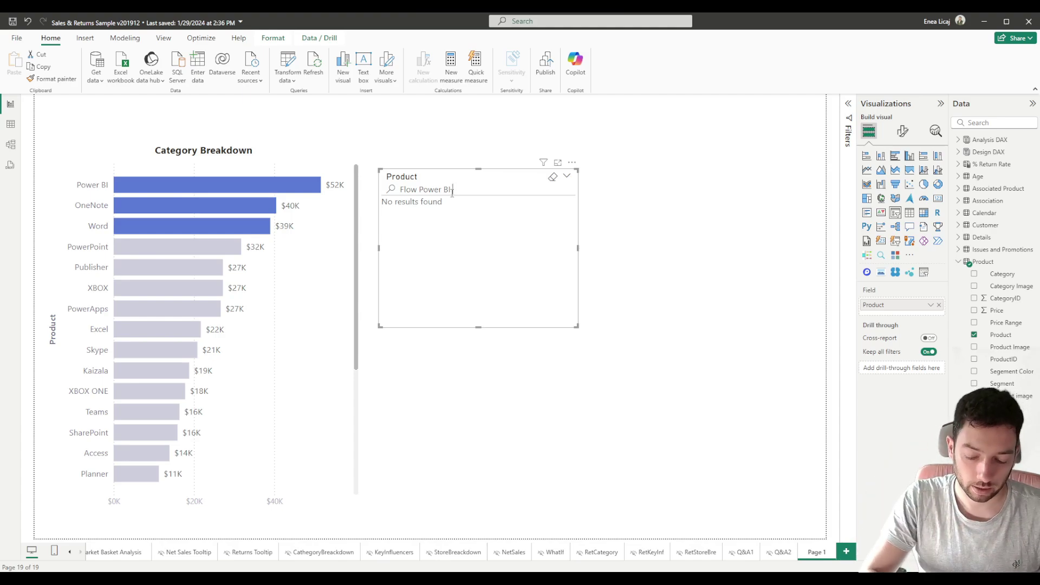
key(BackSpace)
key(BackSpace)
key(BackSpace)
key(BackSpace)
key(BackSpace)
key(BackSpace)
key(BackSpace)
key(BackSpace)
key(BackSpace)
key(BackSpace)
key(BackSpace)
key(BackSpace)
key(BackSpace)
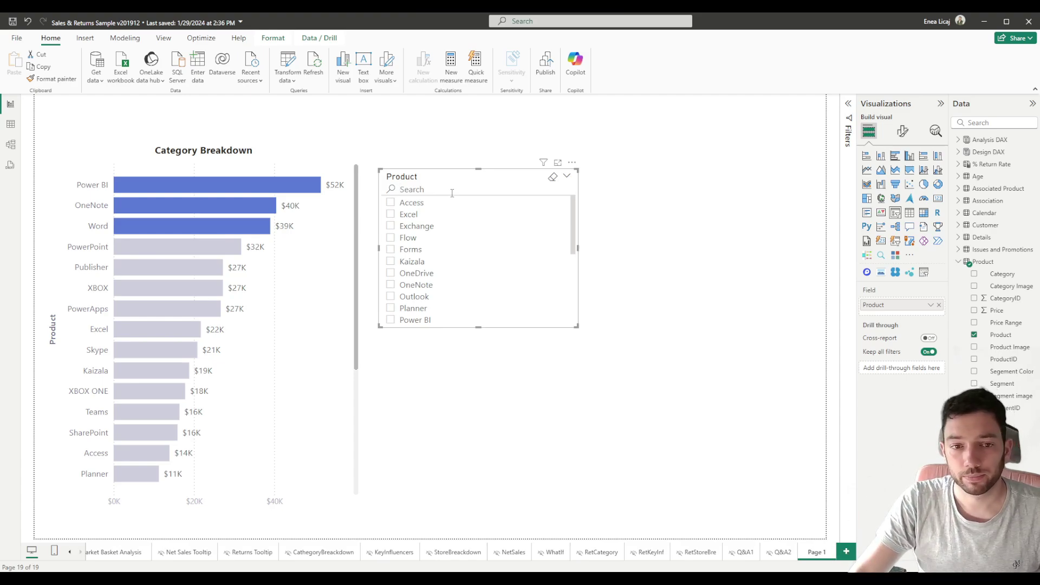
scroll(453, 213, down, 5)
scroll(461, 216, up, 5)
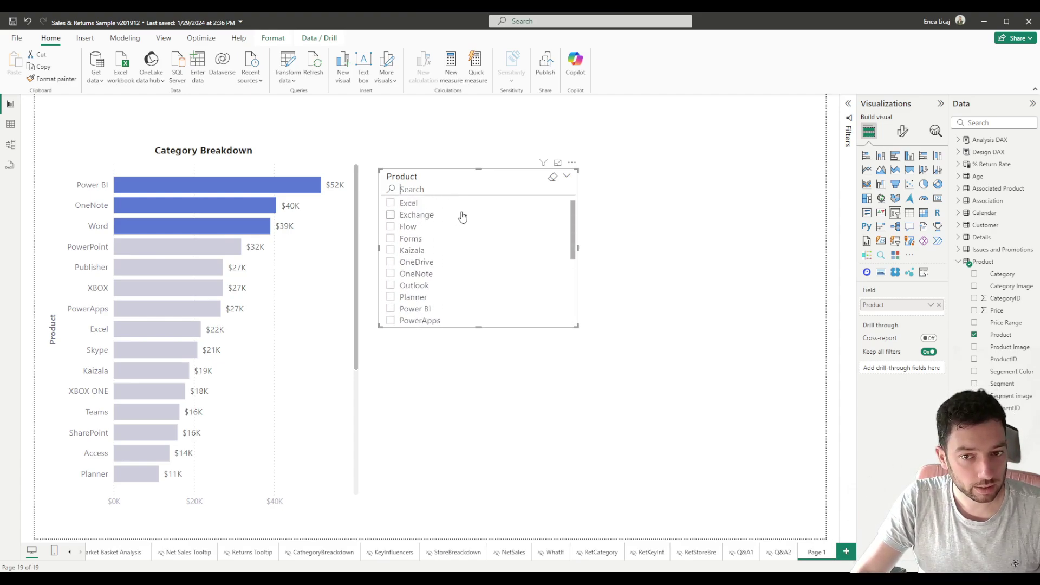
- Open Get more visuals from the Visualizations pane and search the marketplace for 'mass fi'
click(670, 208)
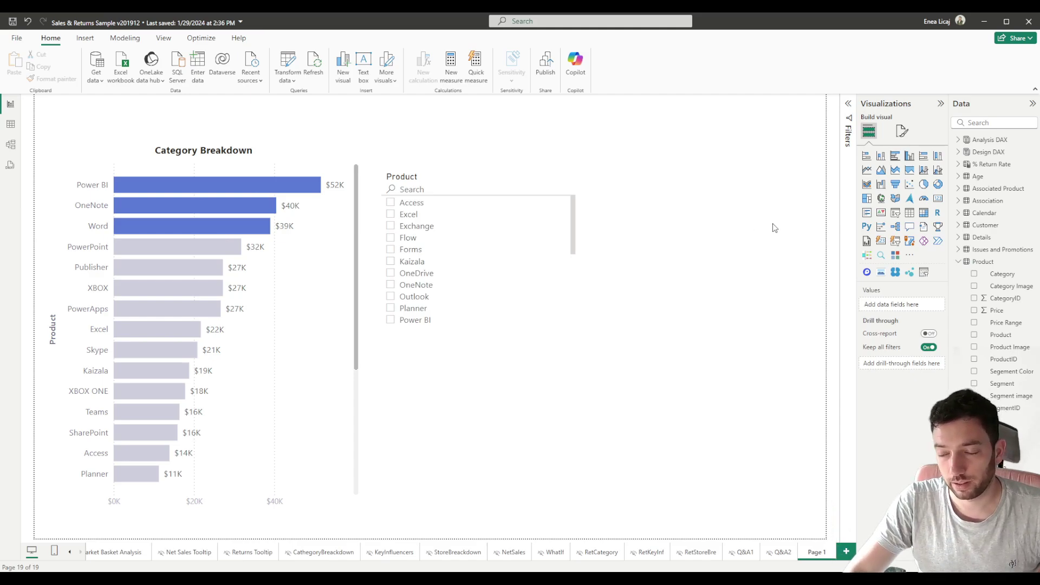
click(911, 260)
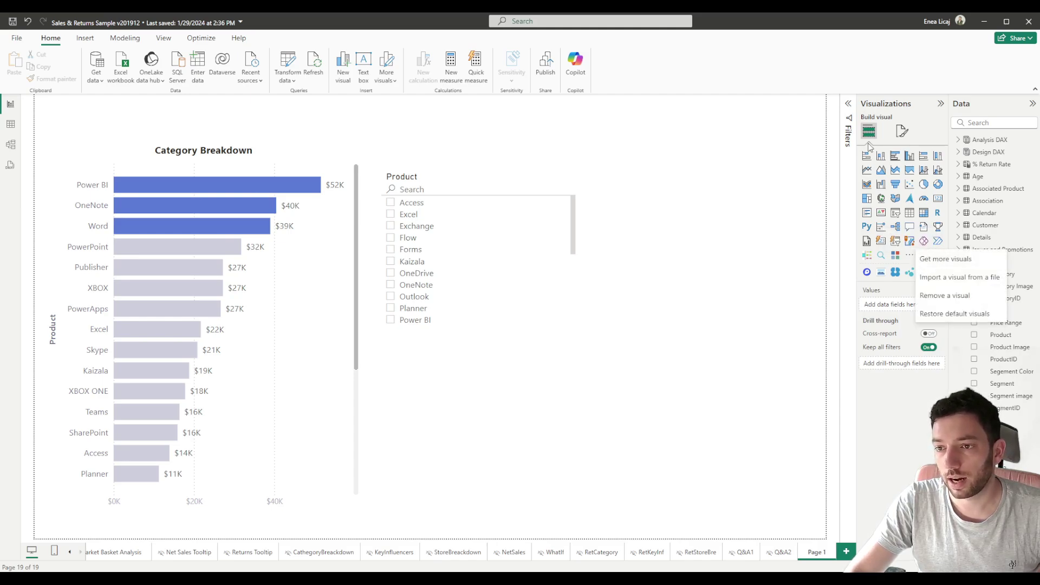
click(940, 262)
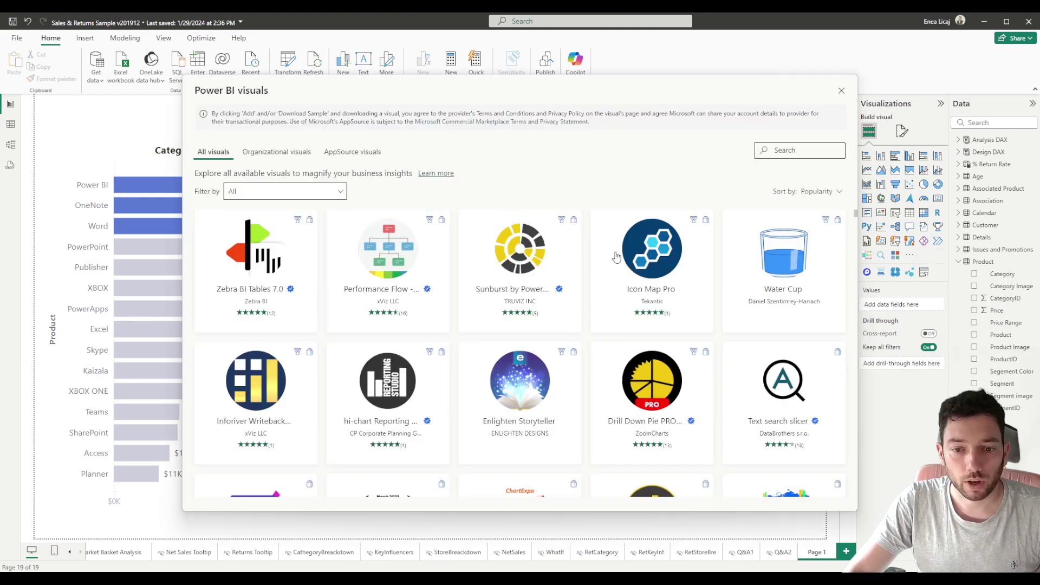
click(786, 151)
text(mass fi)
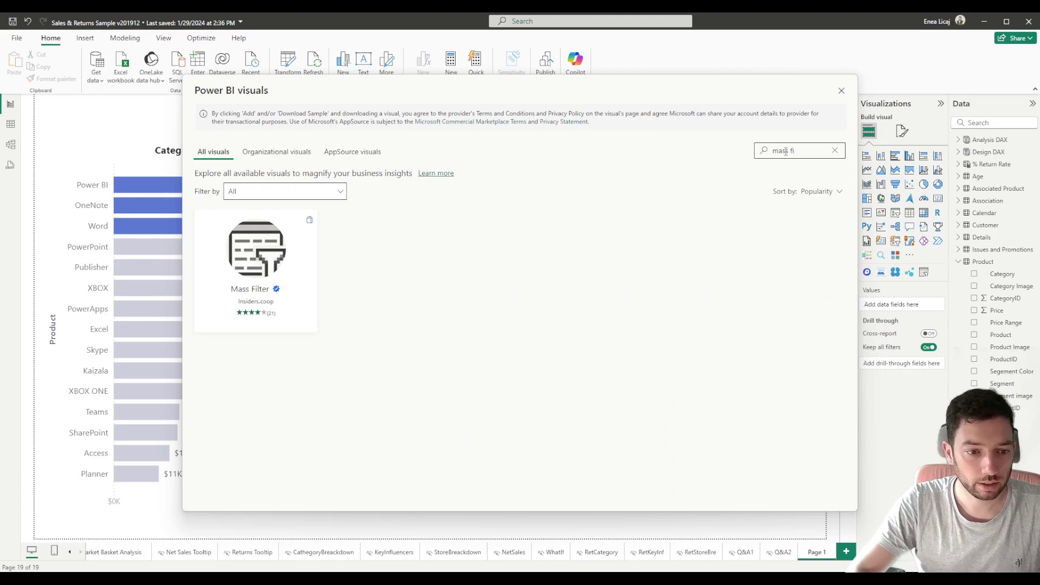
- Open the Mass Filter visual's details, review its last update date, and close them
mouse_move(257, 260)
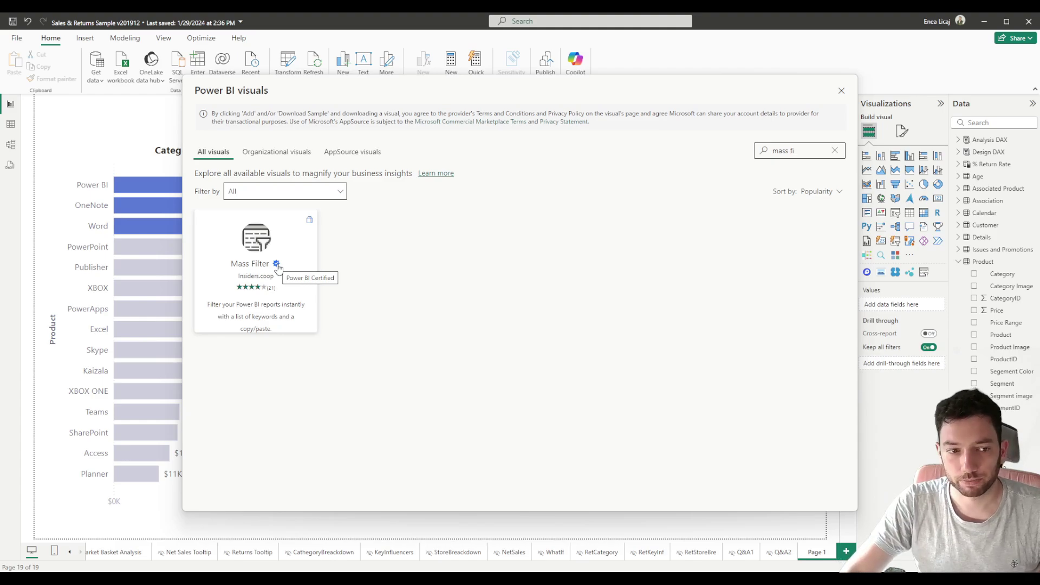
click(266, 251)
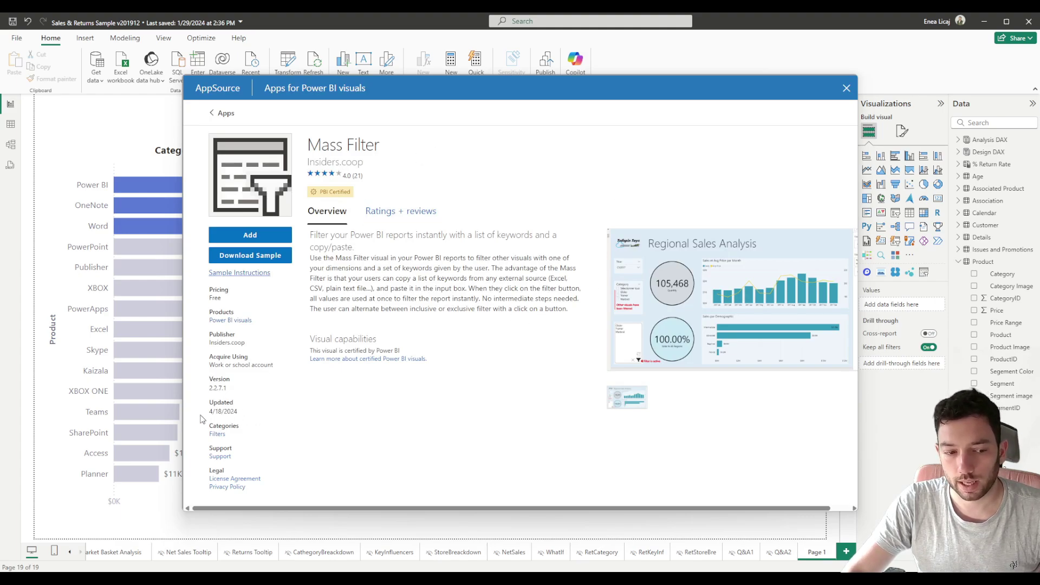
drag(242, 416, 208, 416)
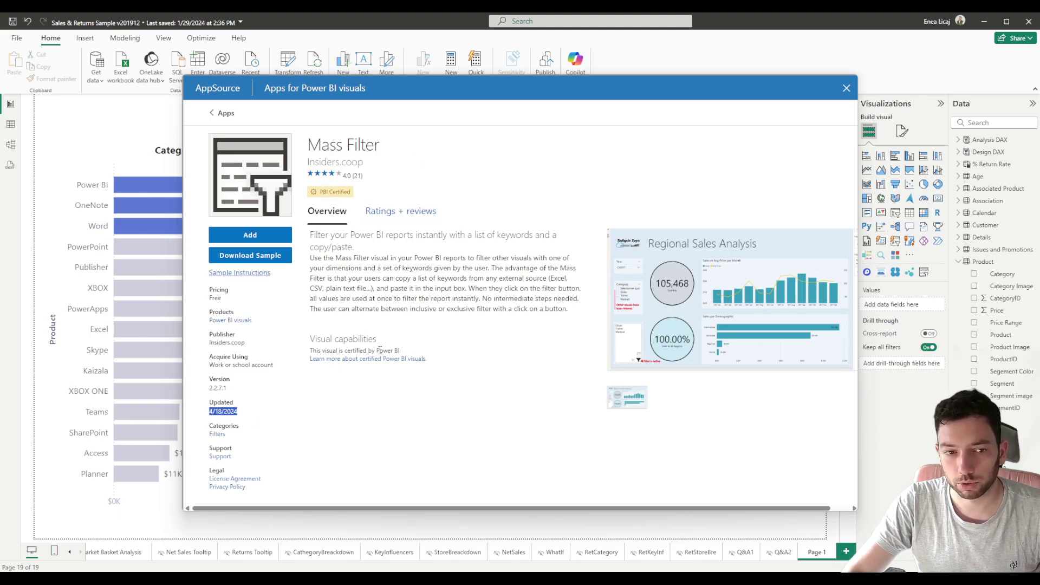
click(482, 164)
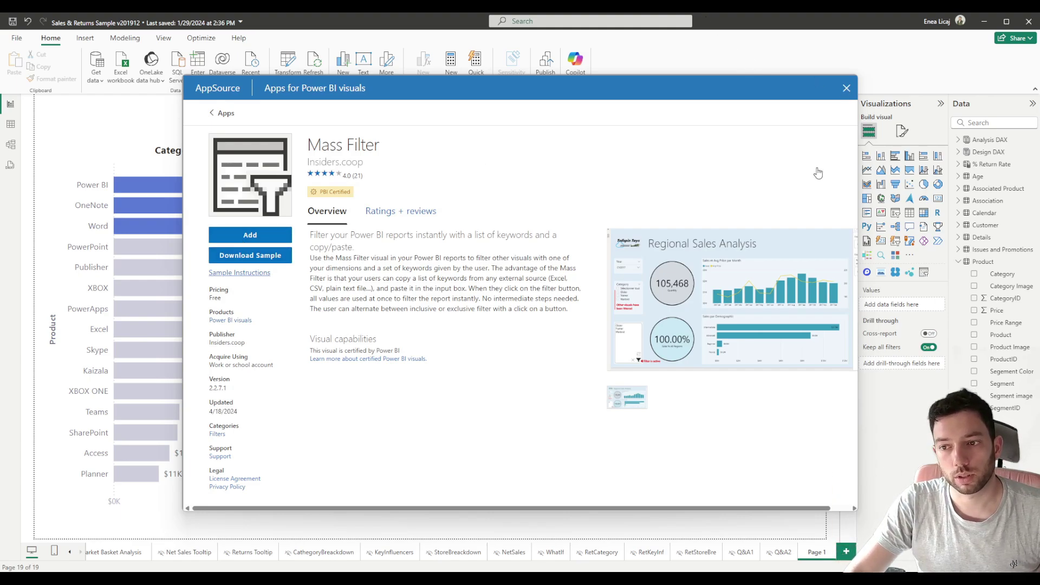
key(Escape)
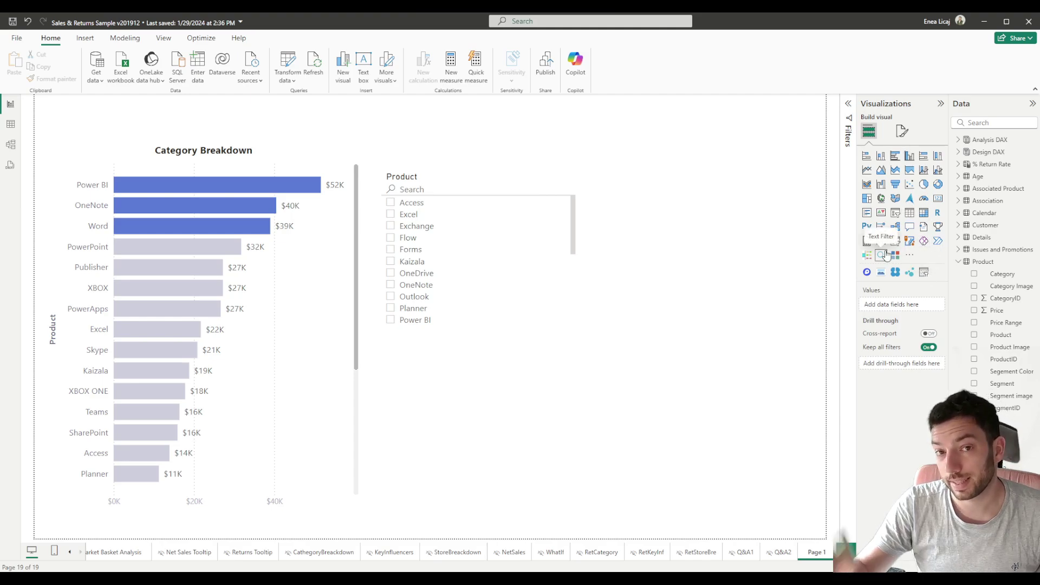
- Drag a new Mass Filter visual onto the canvas to the right of the Product slicer
right_click(923, 275)
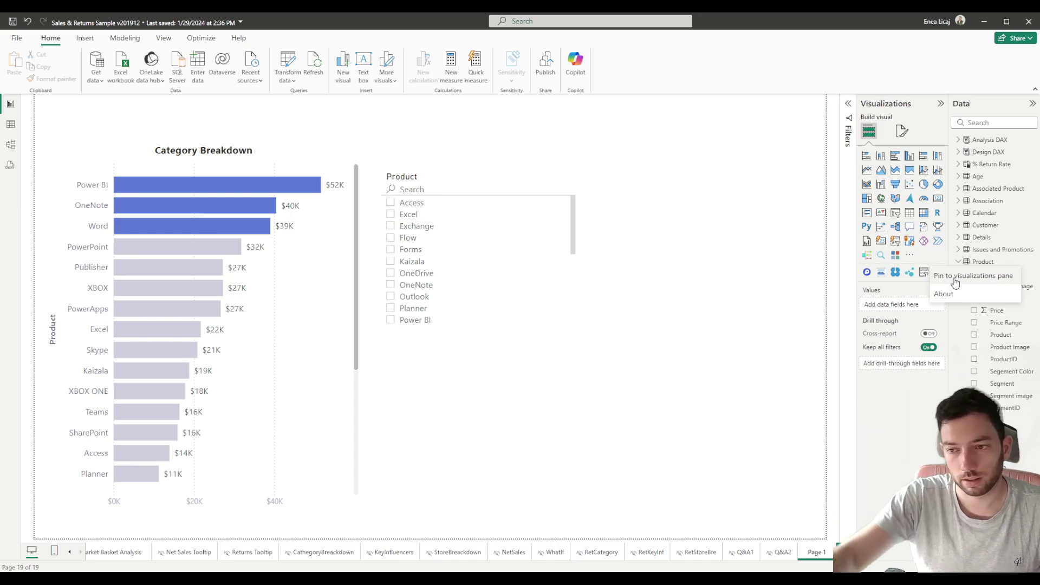
click(925, 255)
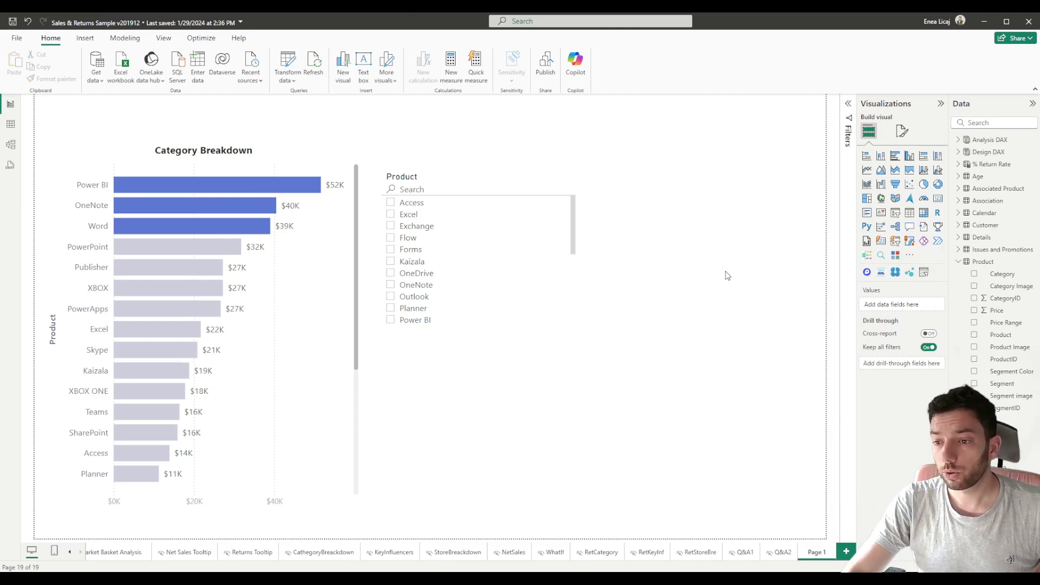
drag(926, 275, 710, 268)
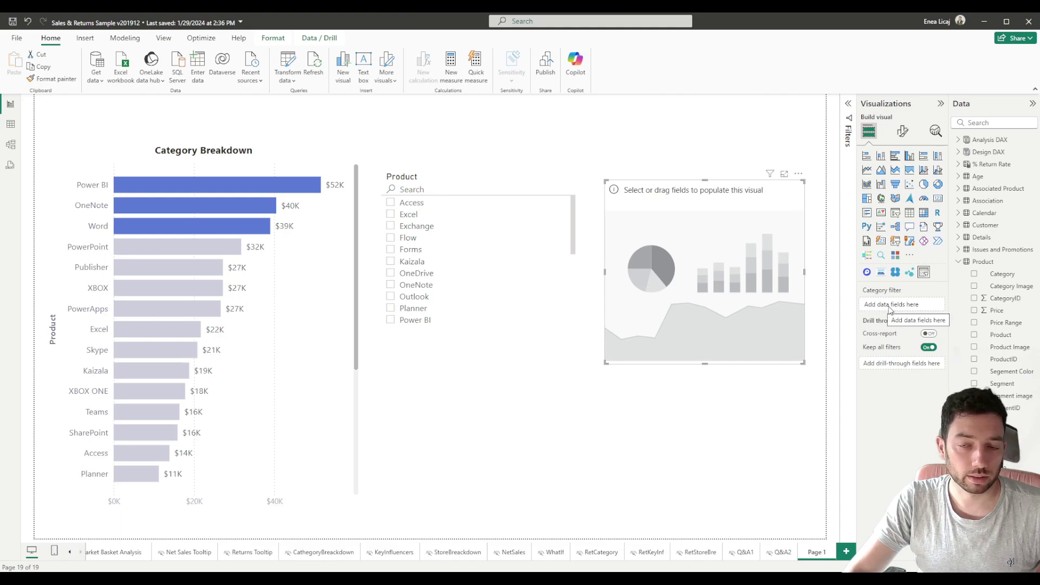
- Drag the Product field from the Data pane into the Mass Filter visual's Category well
click(486, 174)
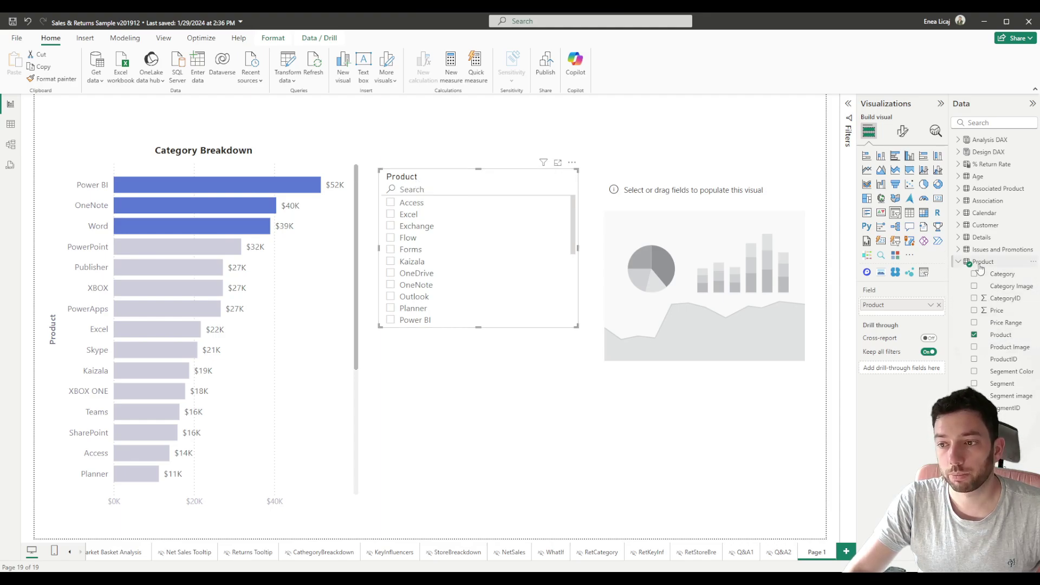
drag(746, 189, 743, 178)
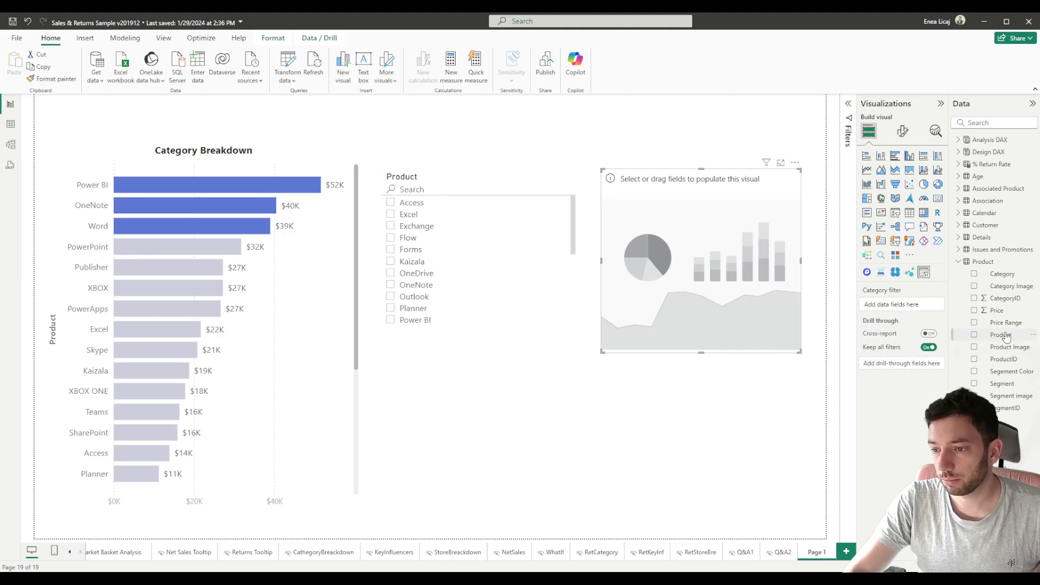
drag(1006, 337, 876, 306)
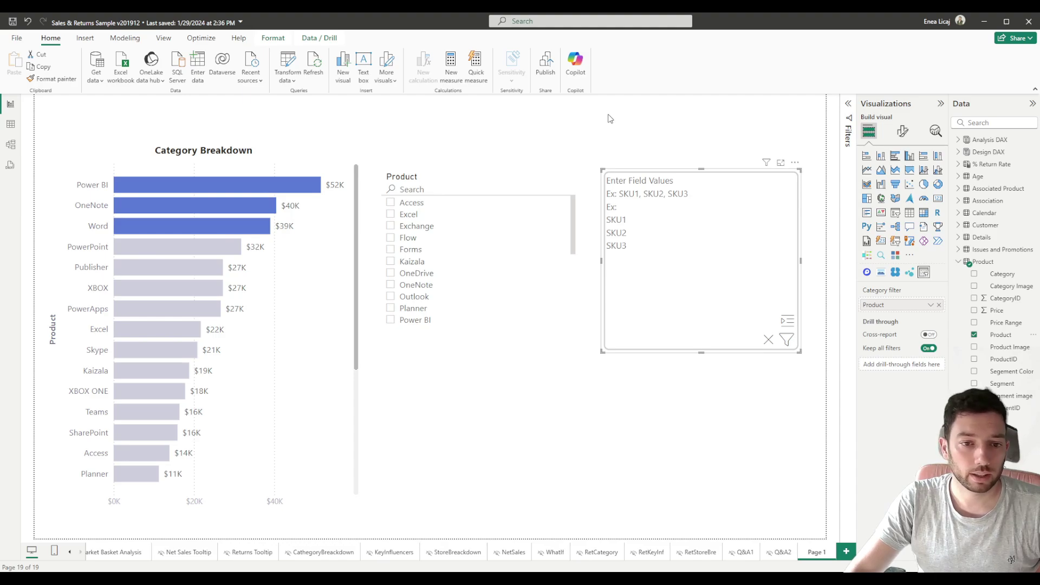
click(122, 156)
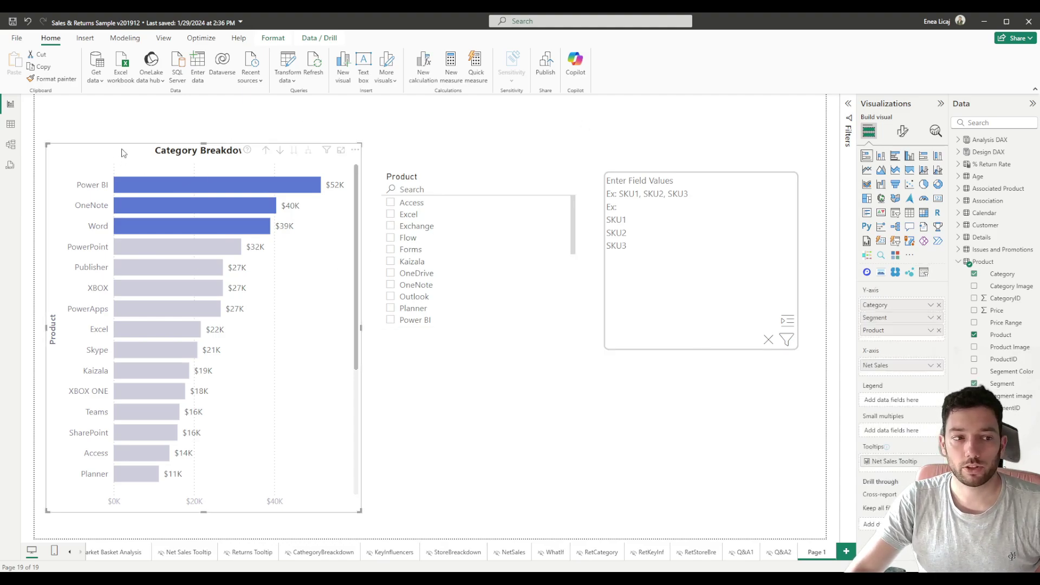
- Copy the Product column's values from the Product table in Table view
click(9, 124)
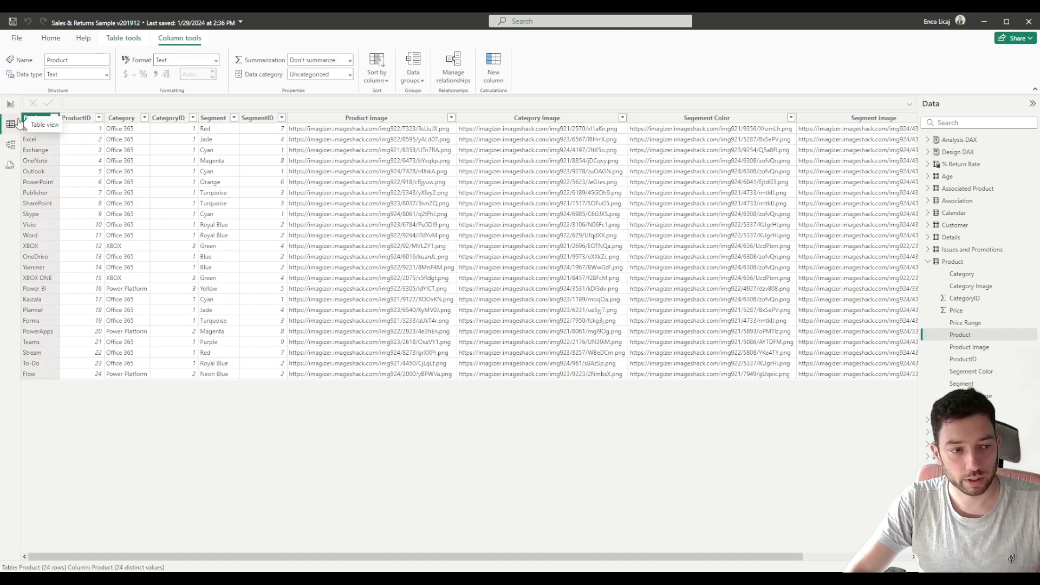
click(962, 264)
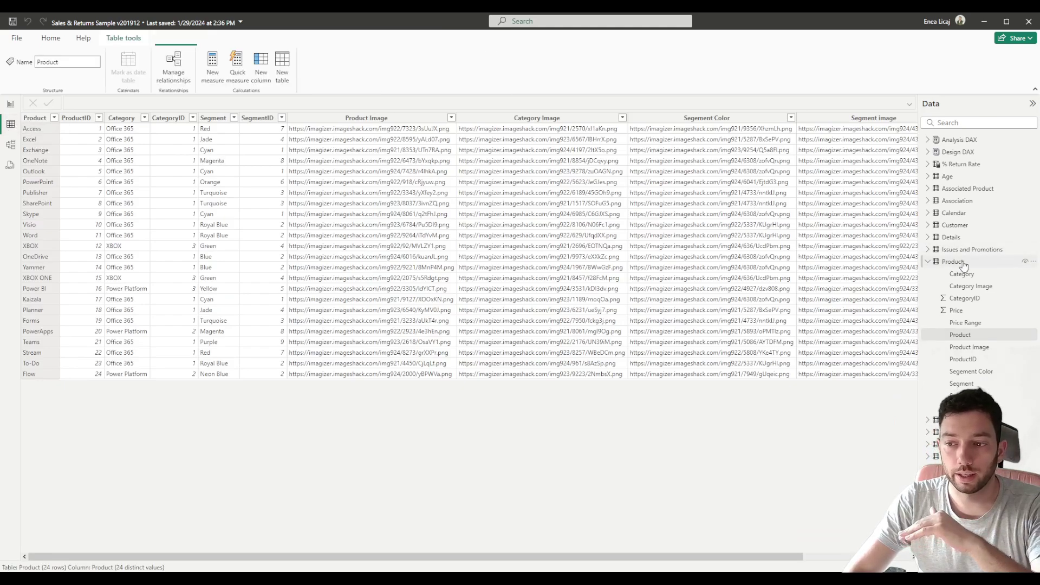
click(32, 118)
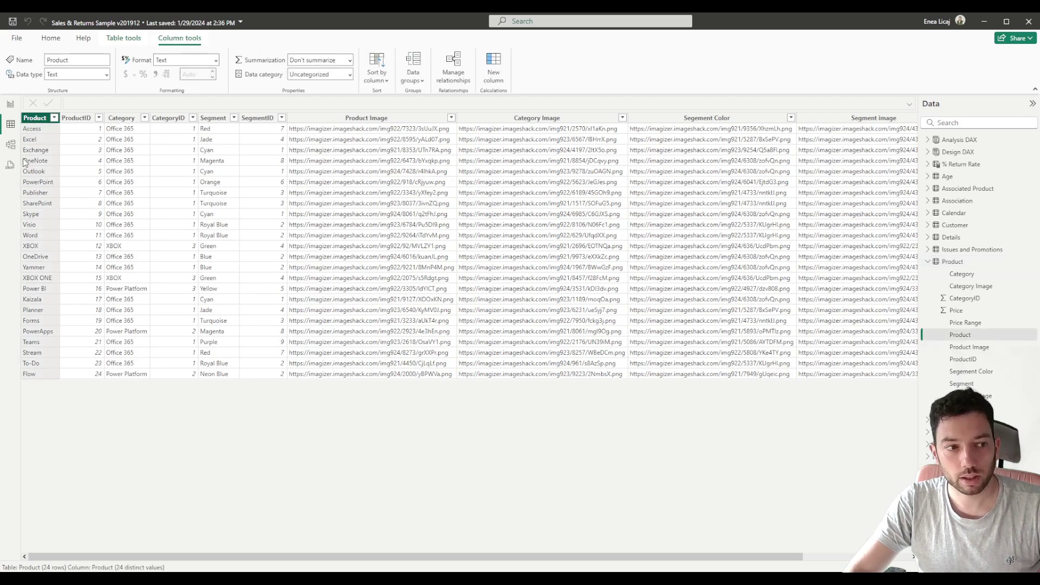
right_click(34, 119)
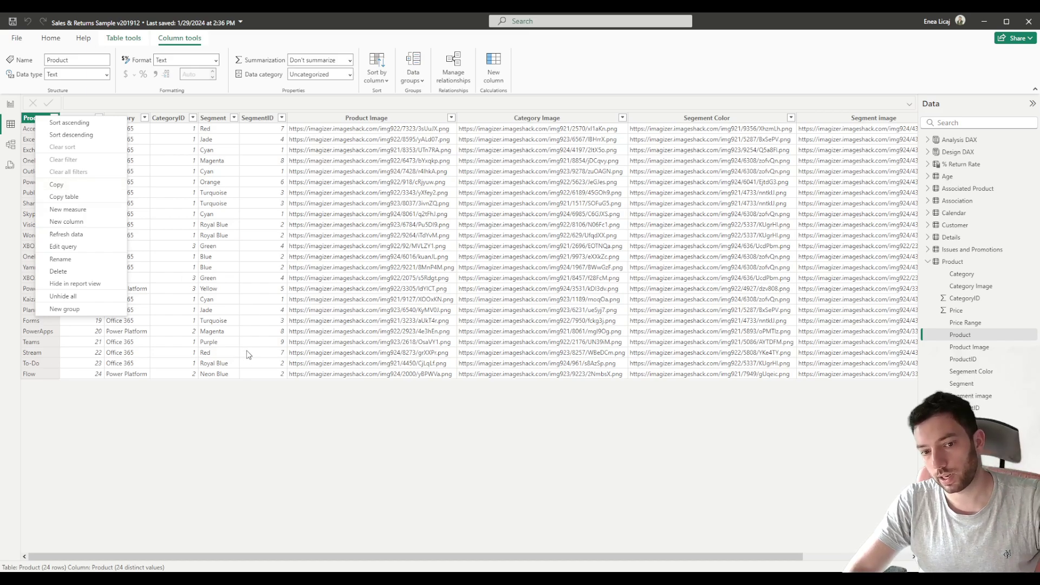
click(390, 409)
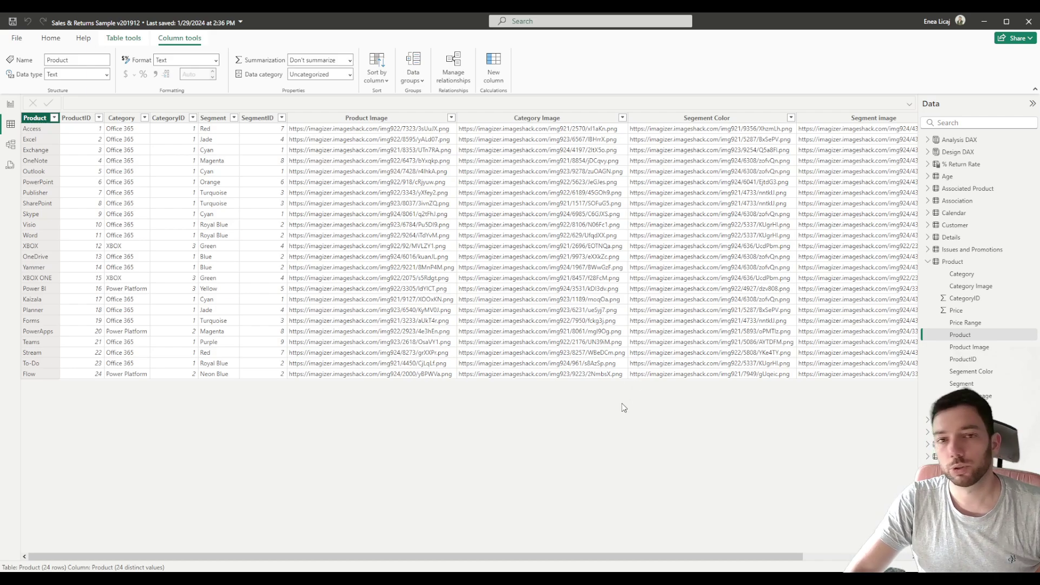
- In Excel's Mappe1 workbook, select cells A2:A6, Access through Outlook
click(688, 537)
click(169, 237)
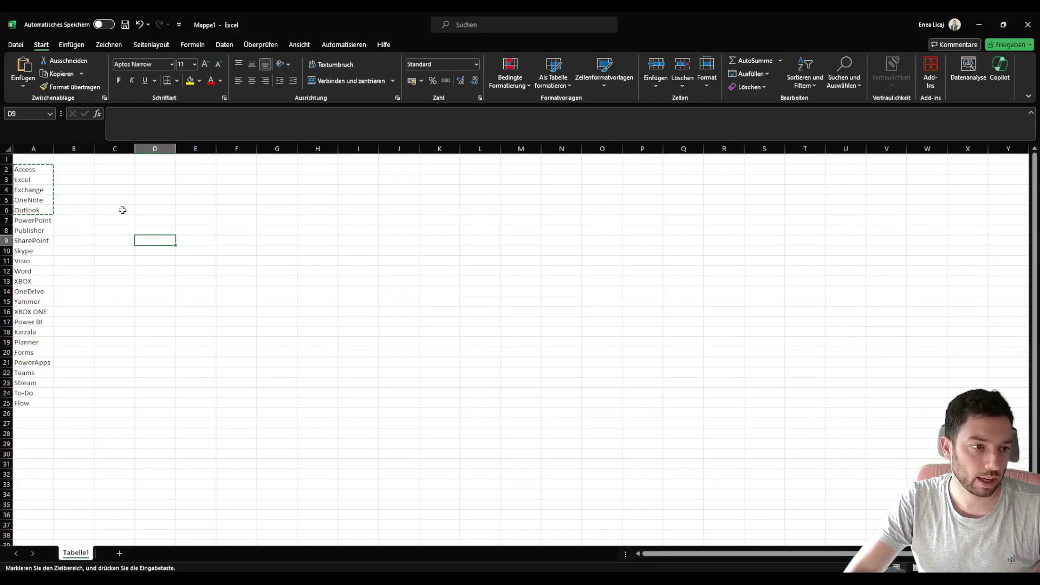
drag(30, 169, 33, 402)
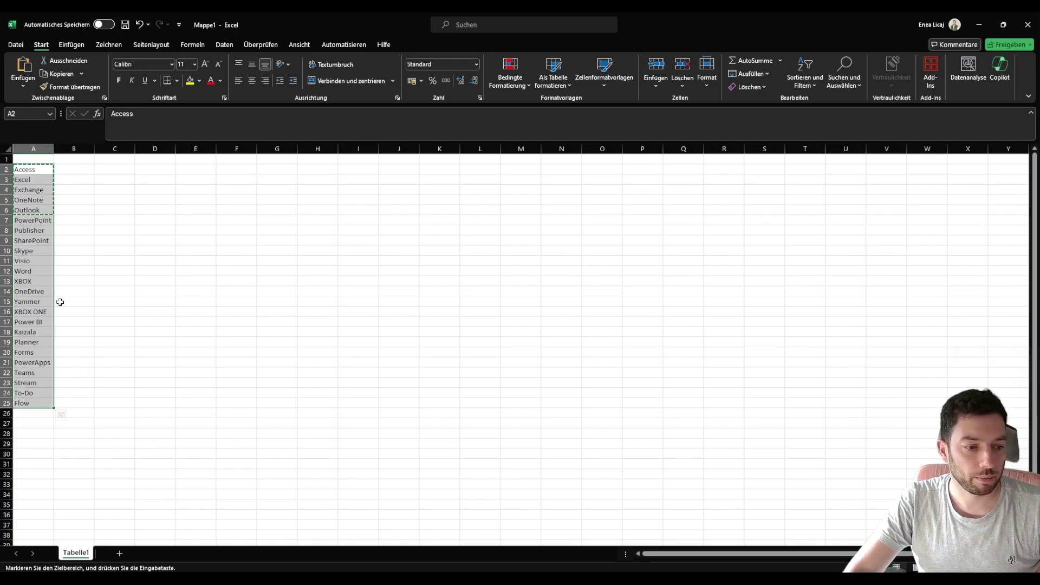
click(73, 210)
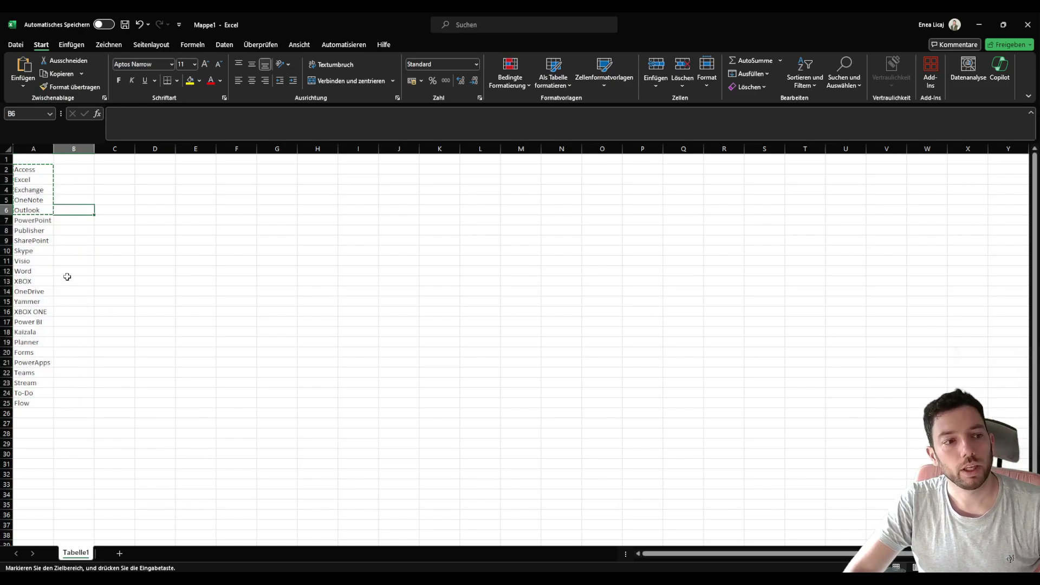
drag(39, 169, 40, 210)
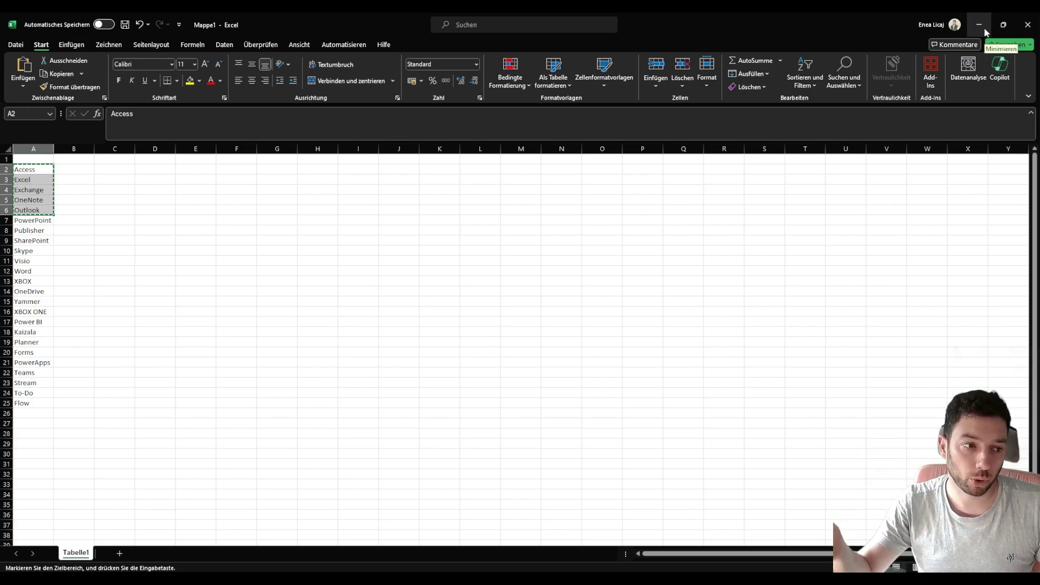
- Back in Report view, paste the five product names into the Product slicer search, then clear it
click(985, 32)
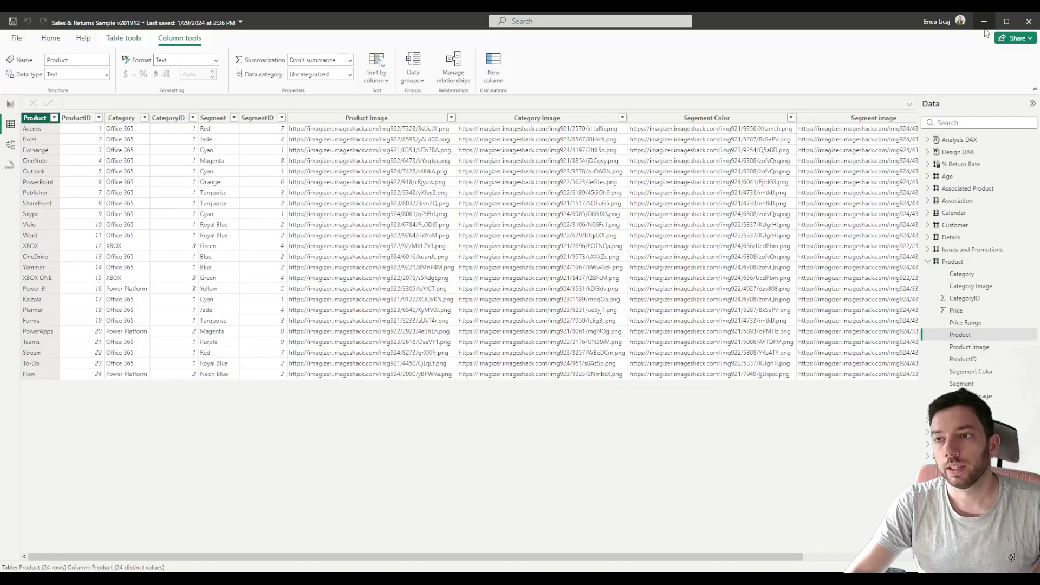
click(11, 104)
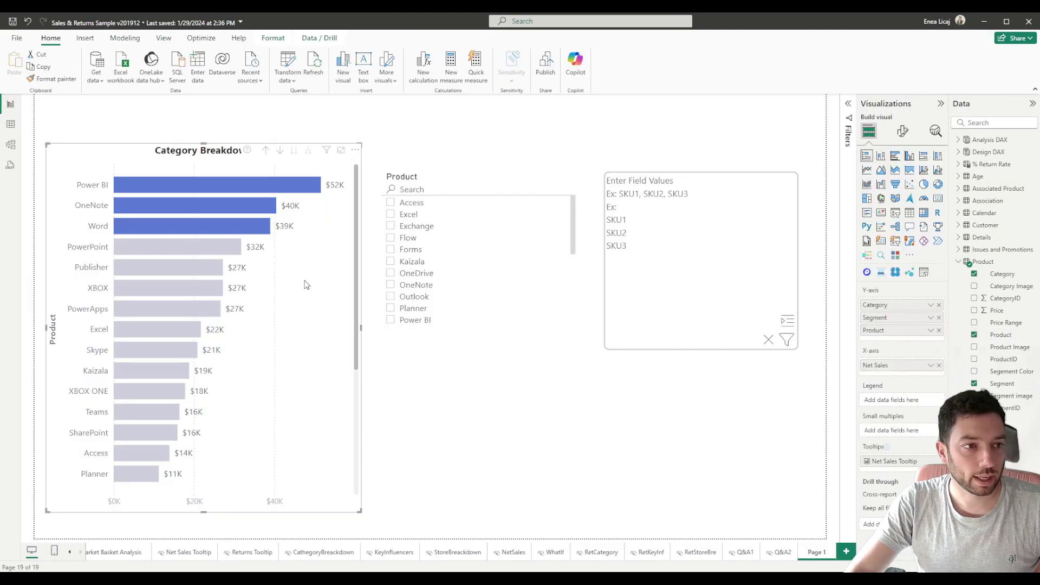
click(462, 174)
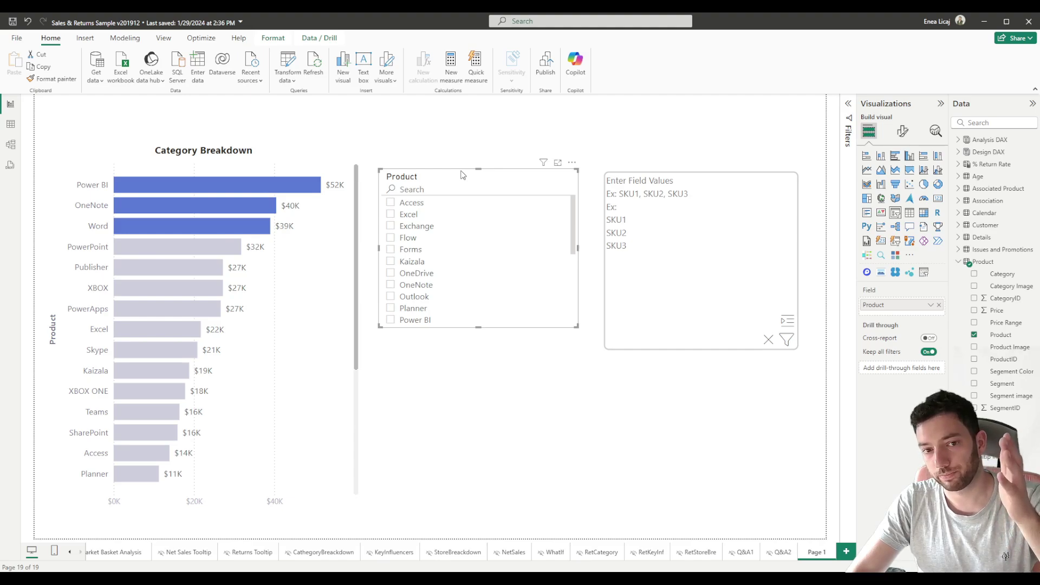
key(ctrl+v)
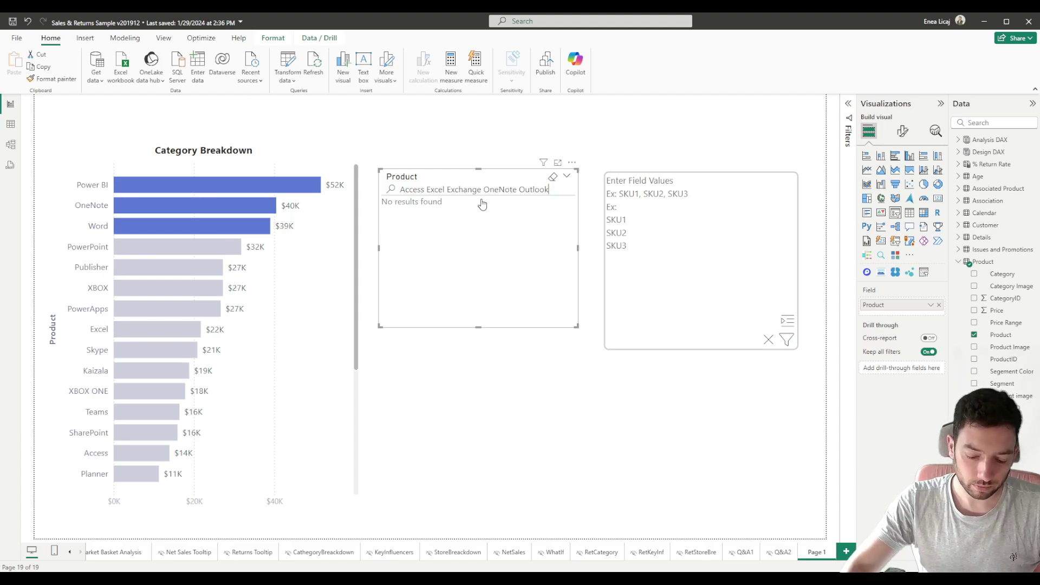
key(ctrl+a)
key(BackSpace)
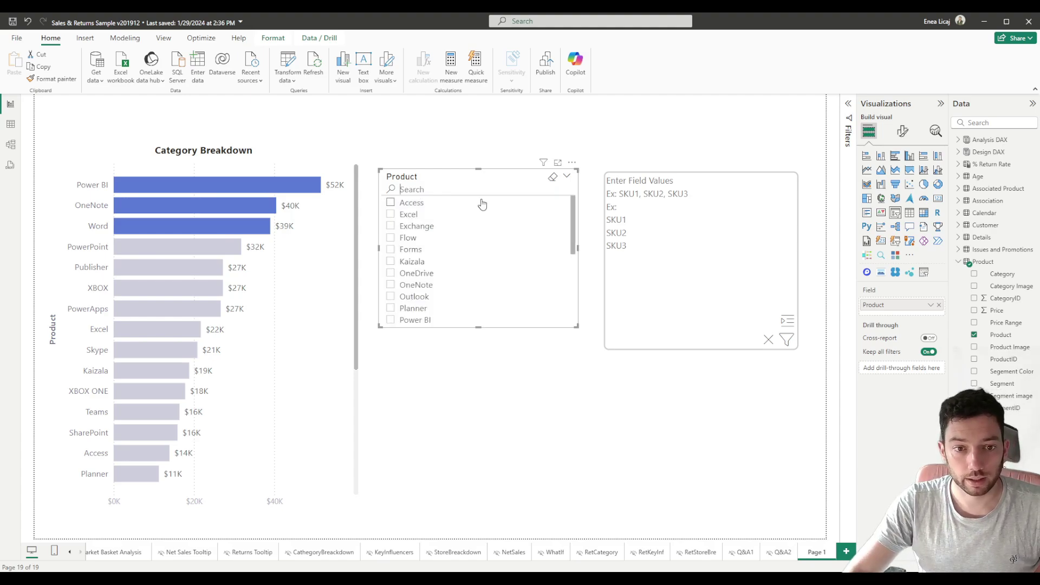
- Select the Mass Filter visual, nudge it slightly, and paste the five product names into it
click(668, 224)
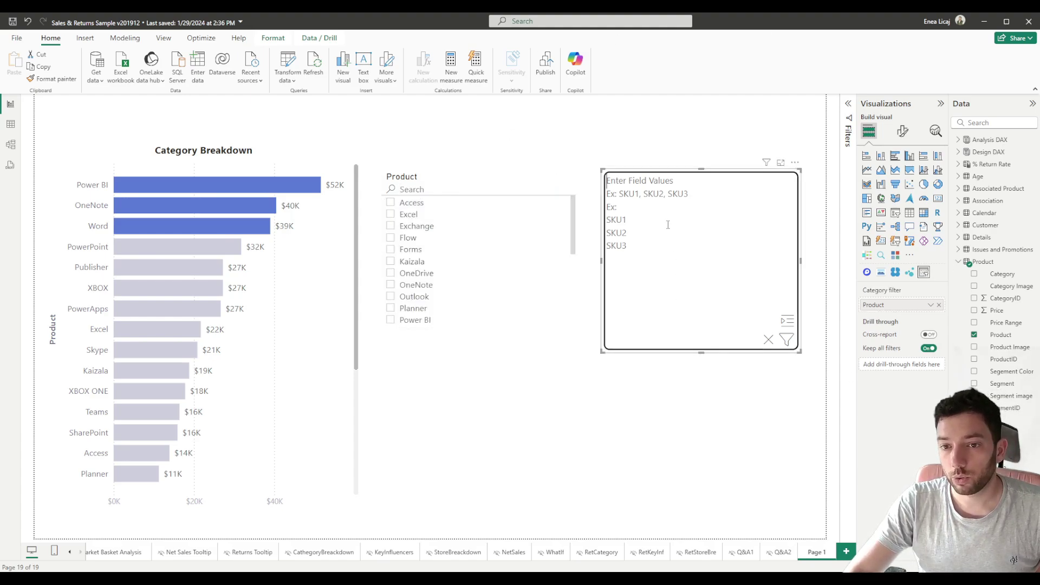
drag(723, 175, 721, 169)
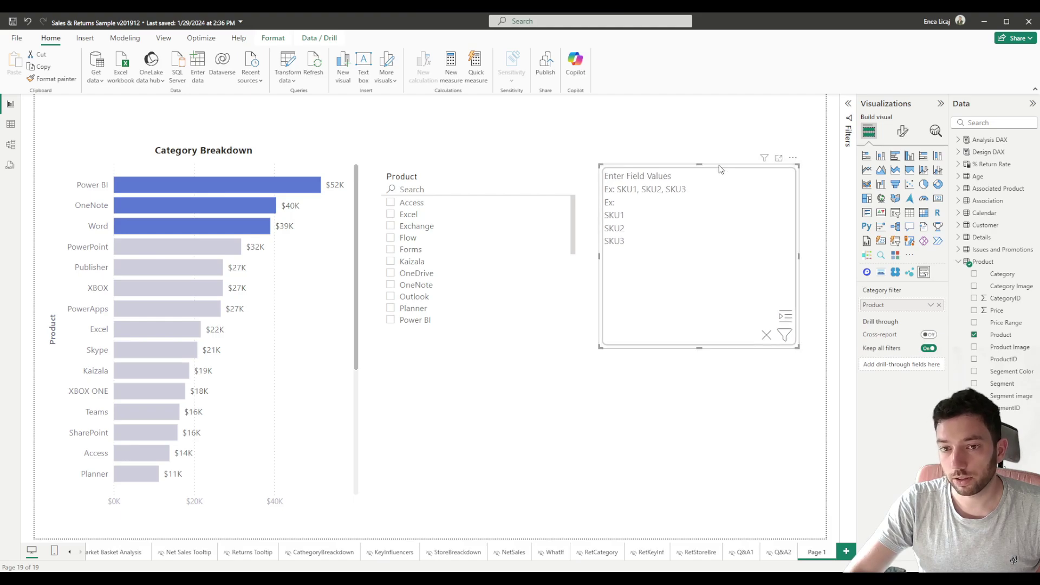
click(702, 187)
key(ctrl+v)
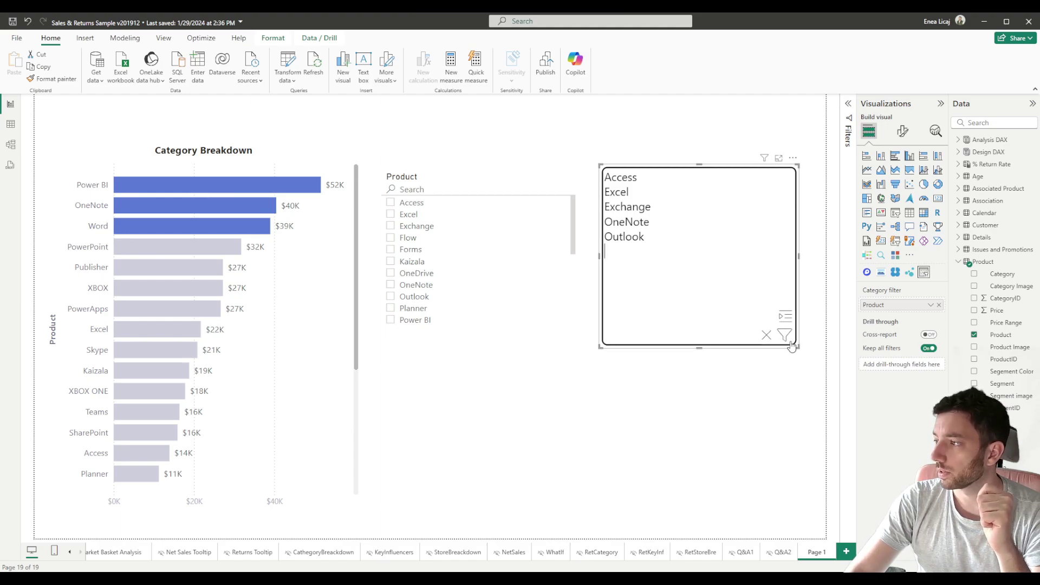
- Enlarge the visual down and right, clear its entries, and paste Access through Outlook again
drag(791, 346, 824, 383)
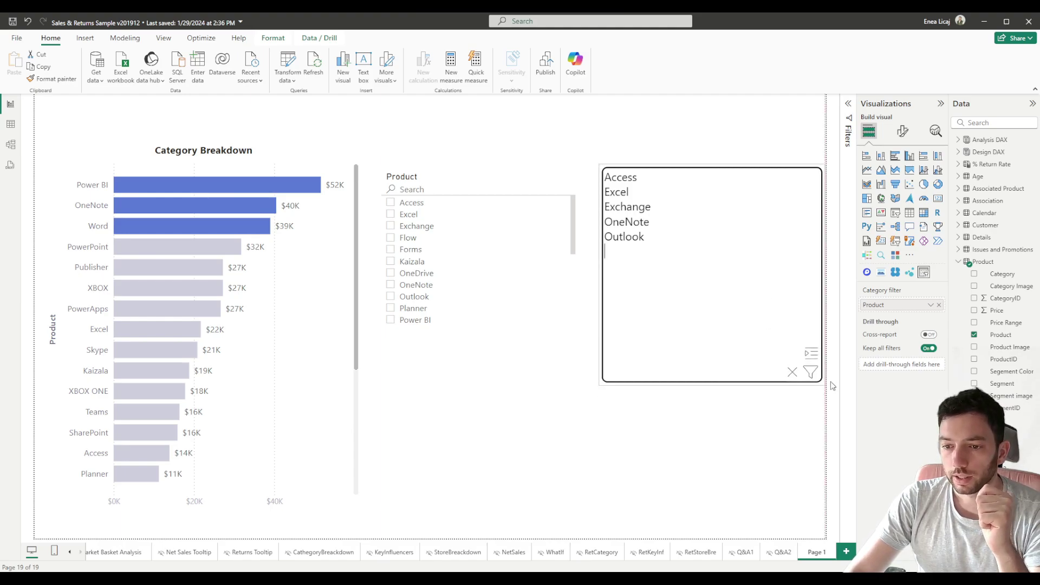
click(791, 373)
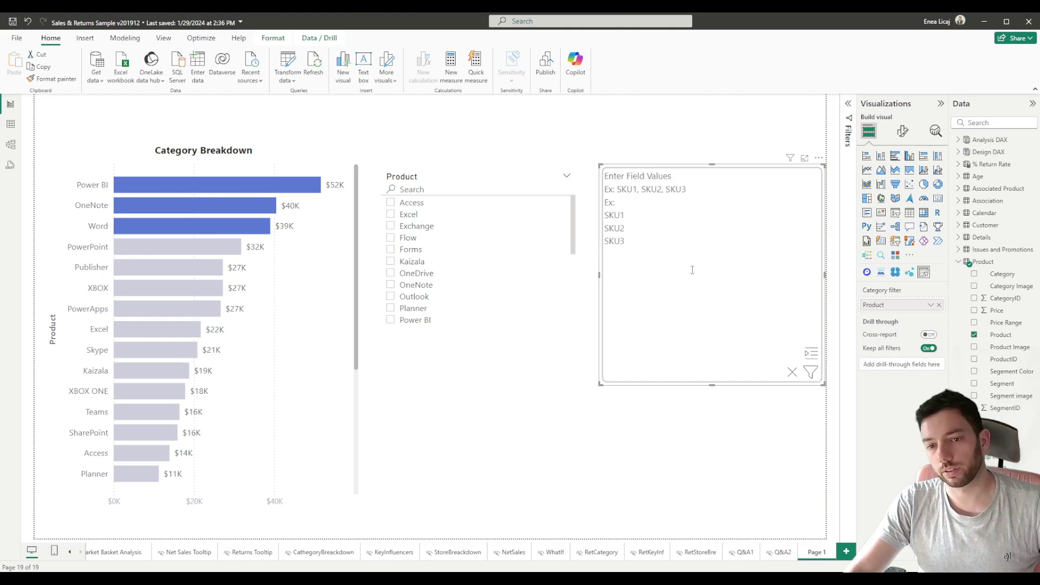
click(691, 265)
key(ctrl+v)
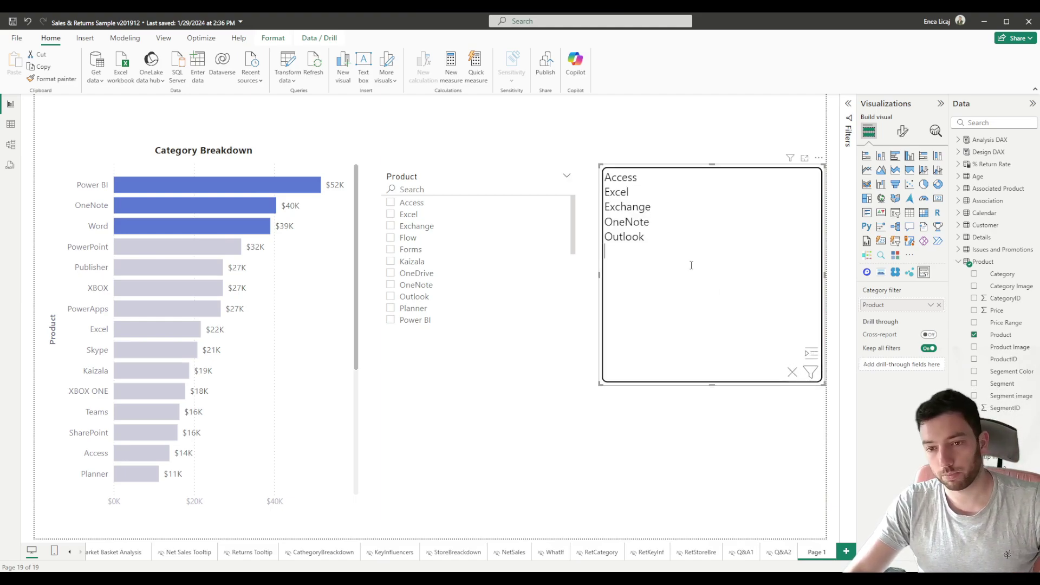
- Switch Mass Filter to Exclude matches and paste Access, Excel, Exchange, OneNote and Outlook back in
click(814, 354)
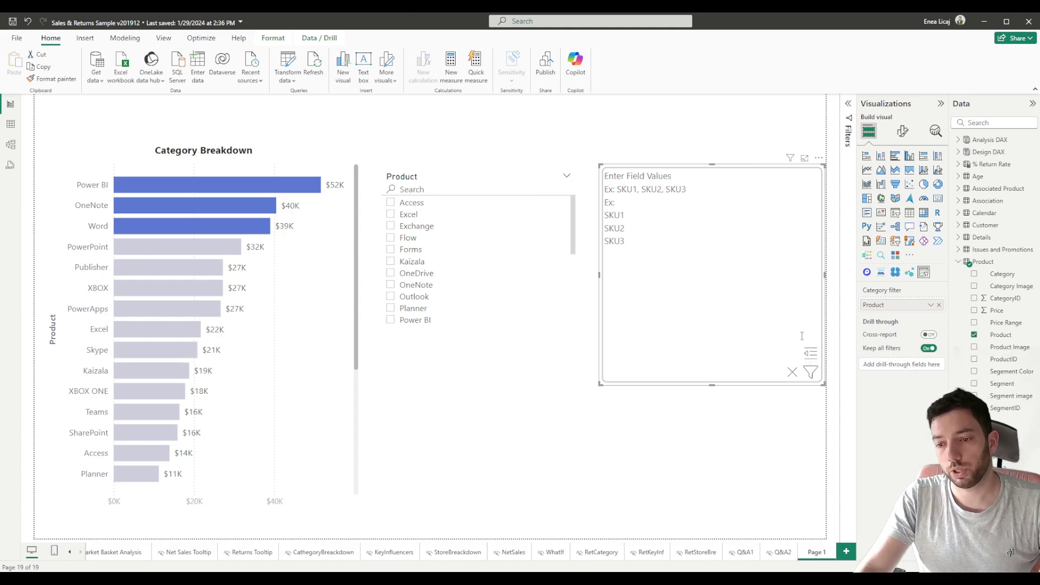
click(647, 231)
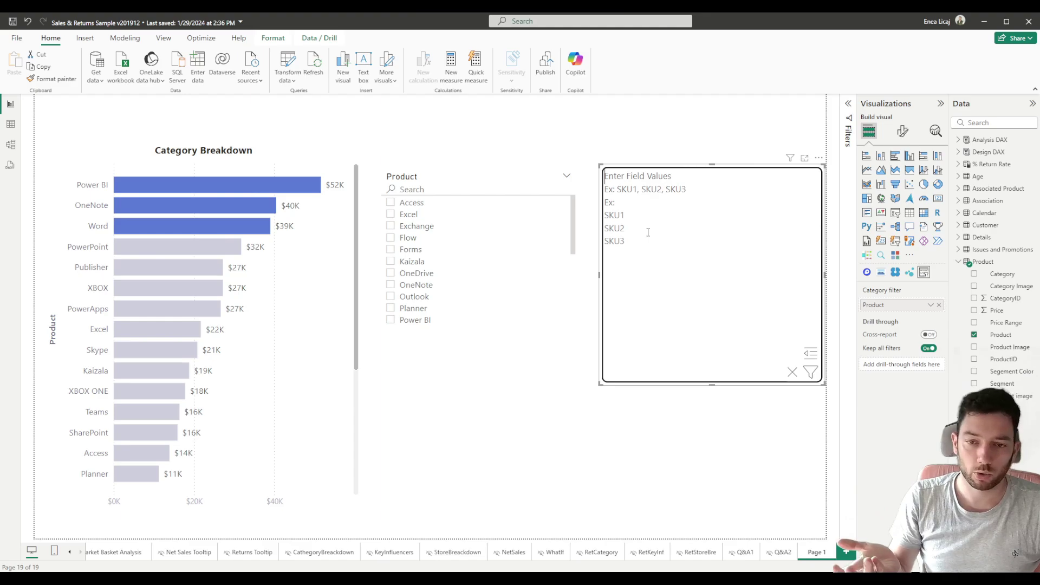
key(ctrl+v)
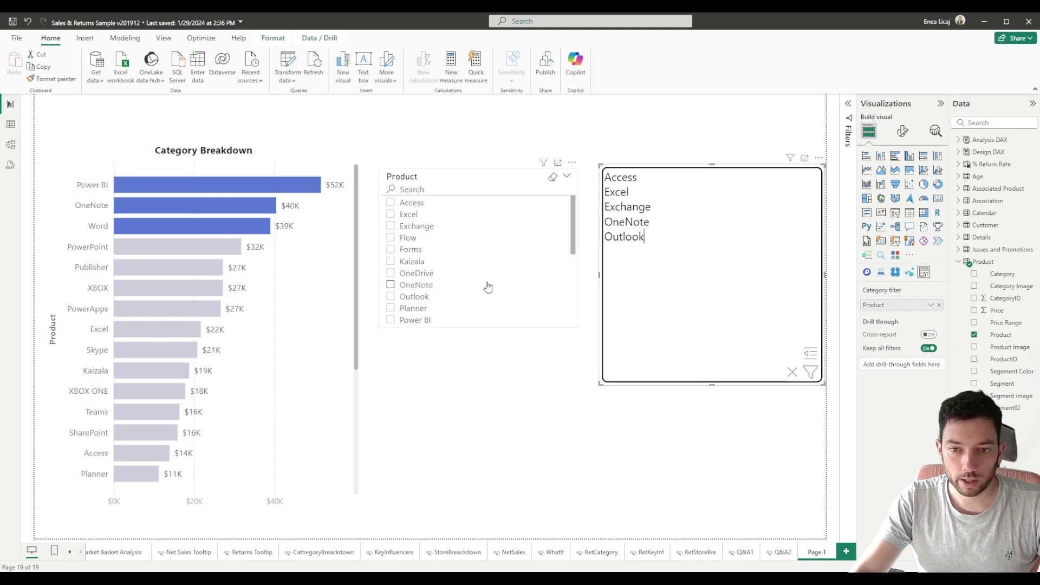
scroll(427, 290, down, 2)
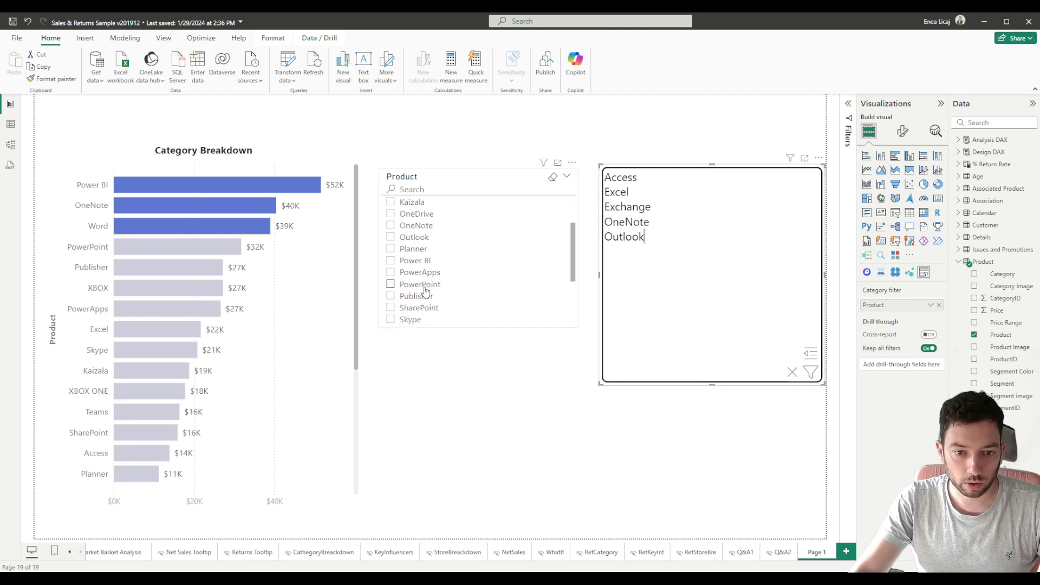
scroll(426, 281, down, 2)
scroll(428, 270, up, 4)
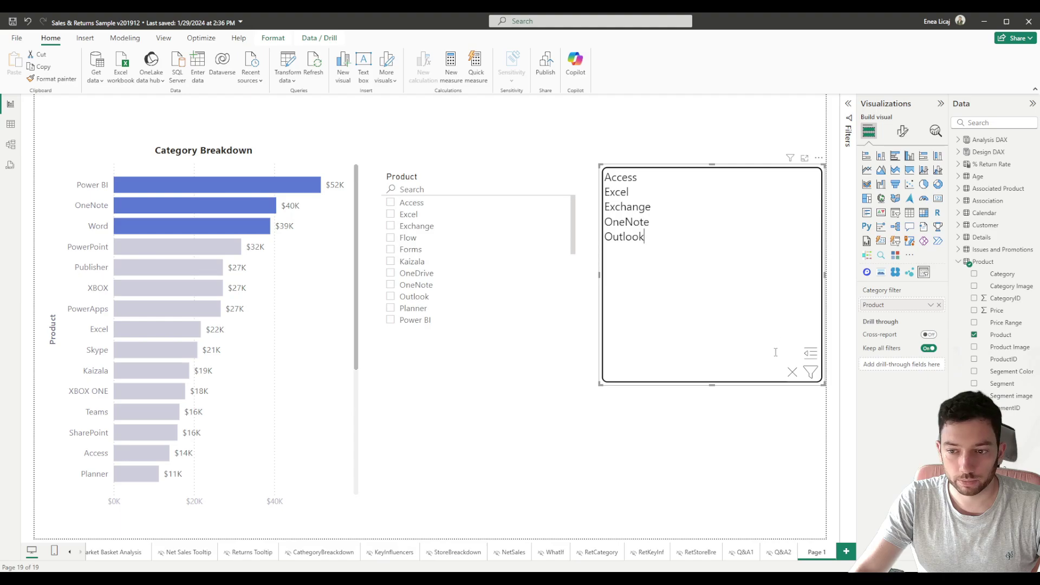
- Apply the exclude list and check that Category Breakdown's filters show Product is not those five, plus Month June
click(813, 378)
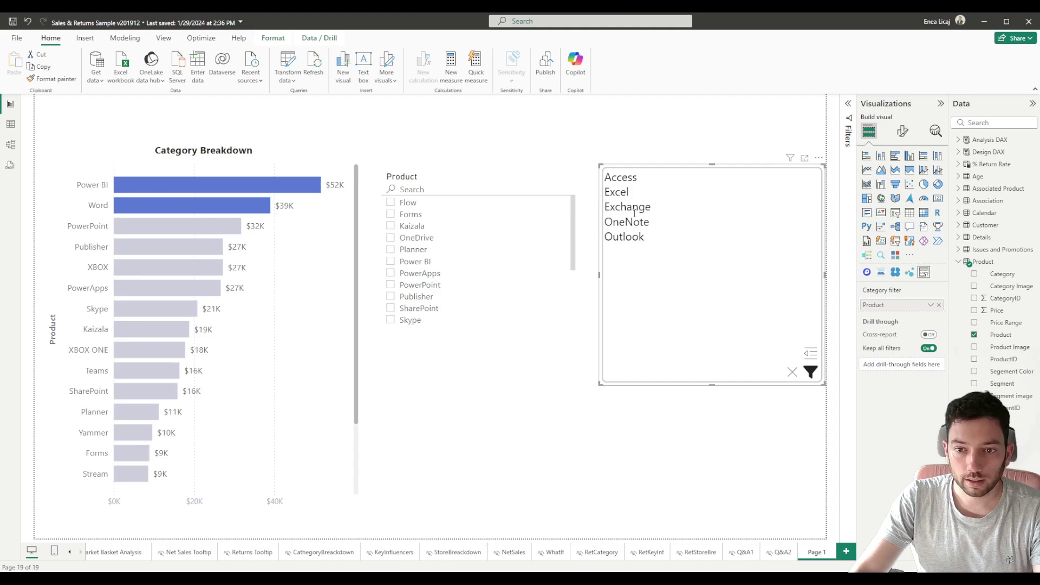
drag(643, 239, 610, 177)
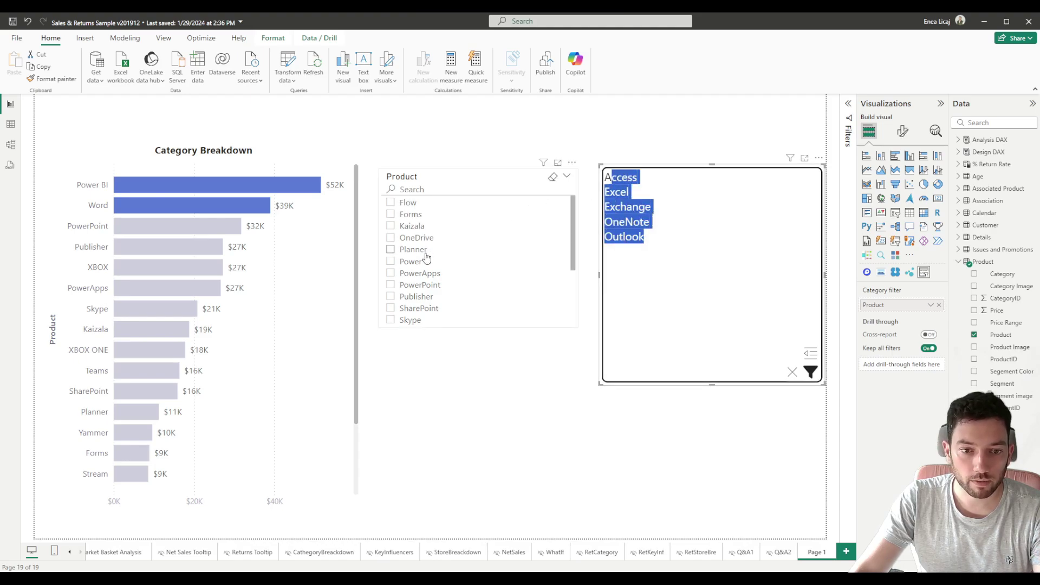
scroll(431, 265, down, 3)
scroll(429, 308, up, 3)
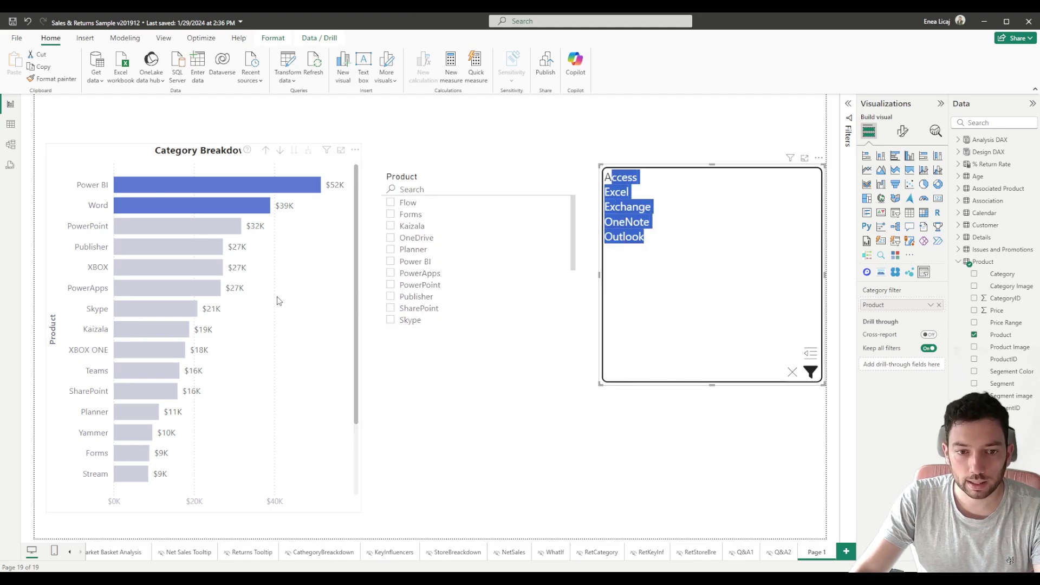
scroll(216, 303, down, 3)
scroll(166, 409, up, 3)
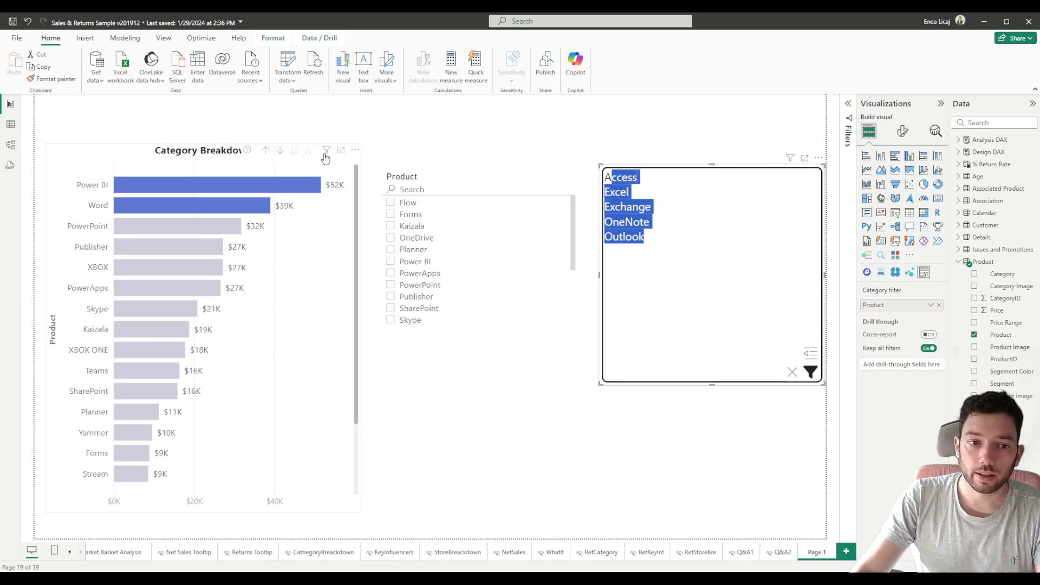
mouse_move(327, 151)
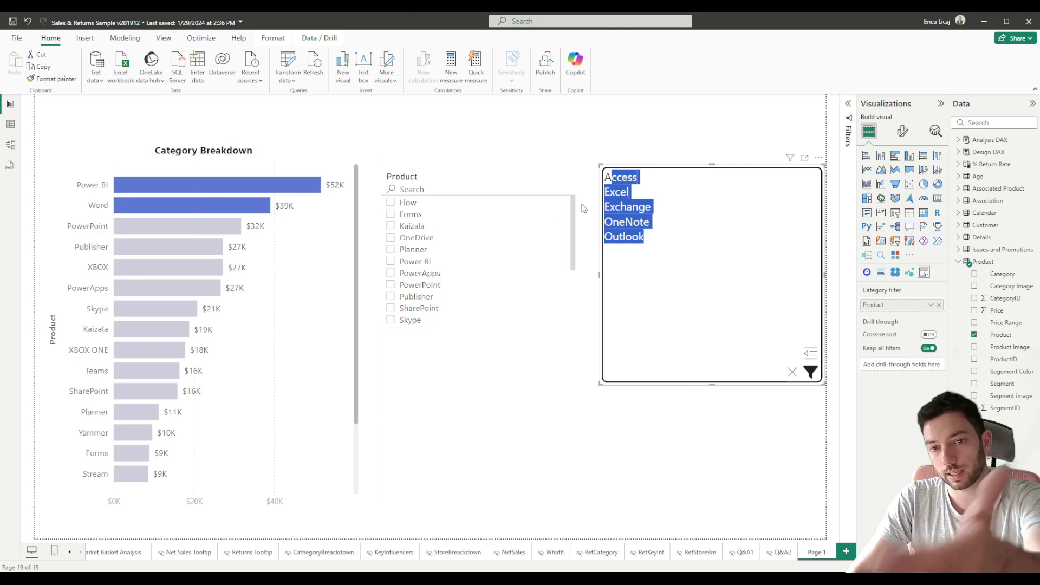
- Flip Mass Filter back to Include matches so only Access, Excel, Exchange, OneNote and Outlook remain
click(696, 235)
key(ctrl+a)
click(685, 253)
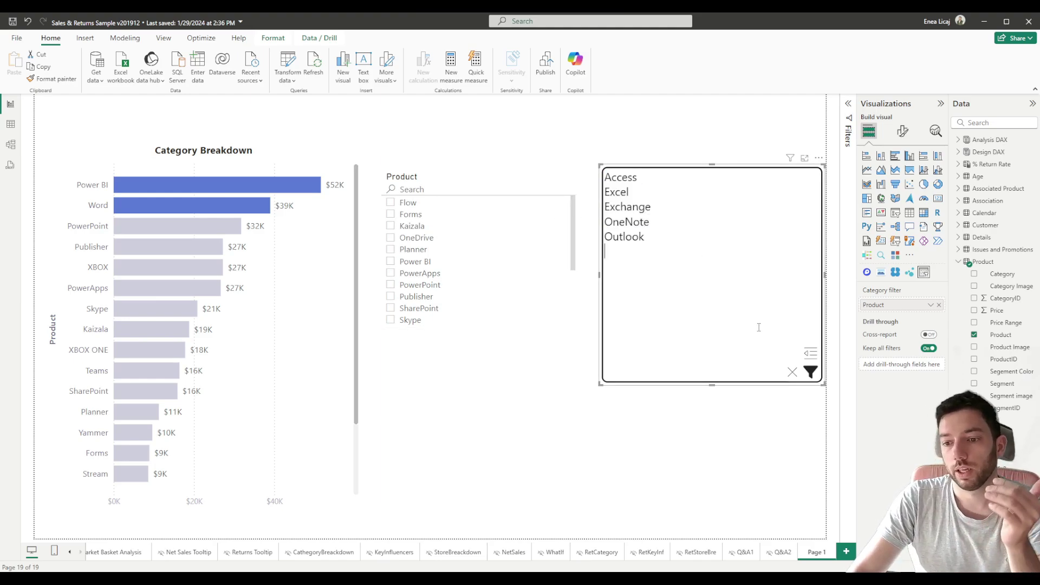
click(808, 355)
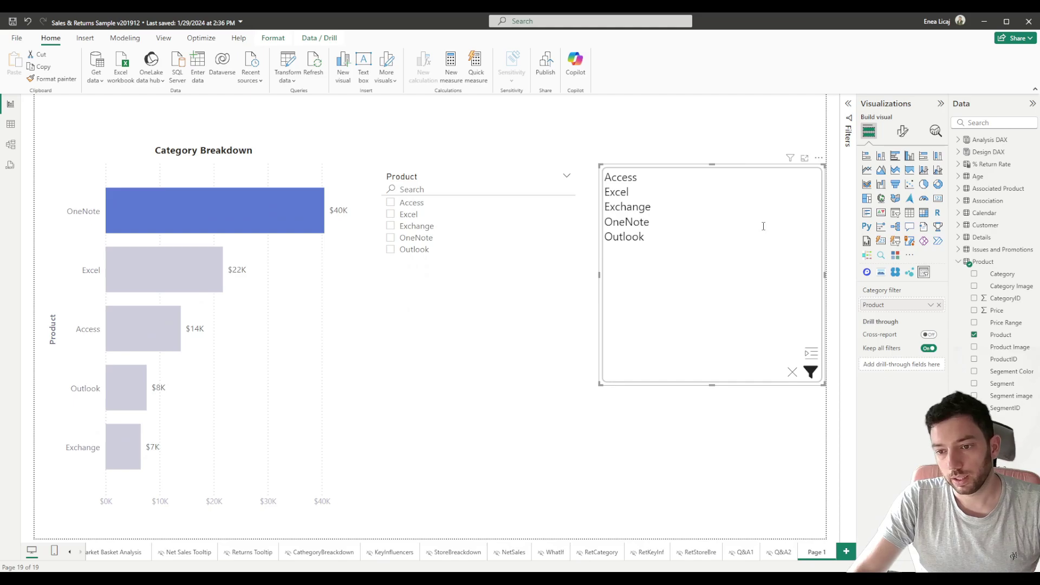